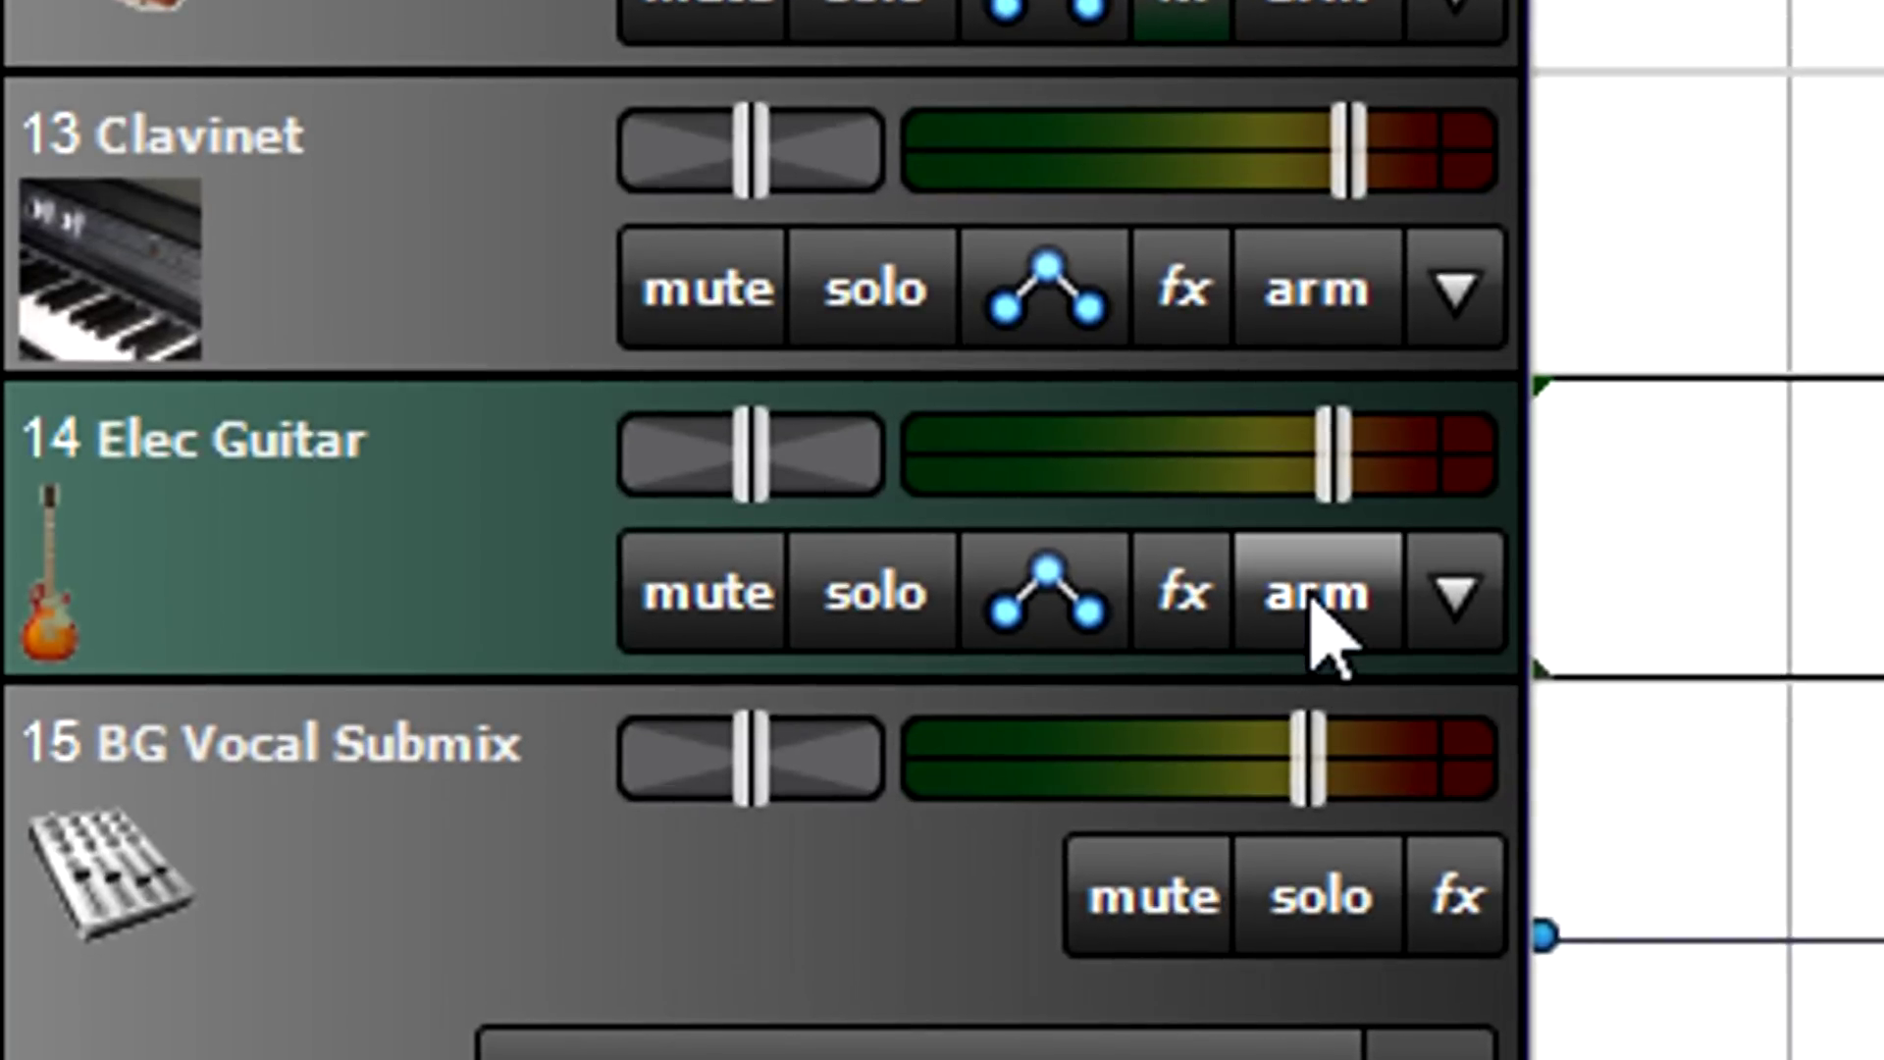
Step: Arm Elec Guitar track 14 with its tuner on, show Musical Typing, and bring up Track commands
click(1315, 594)
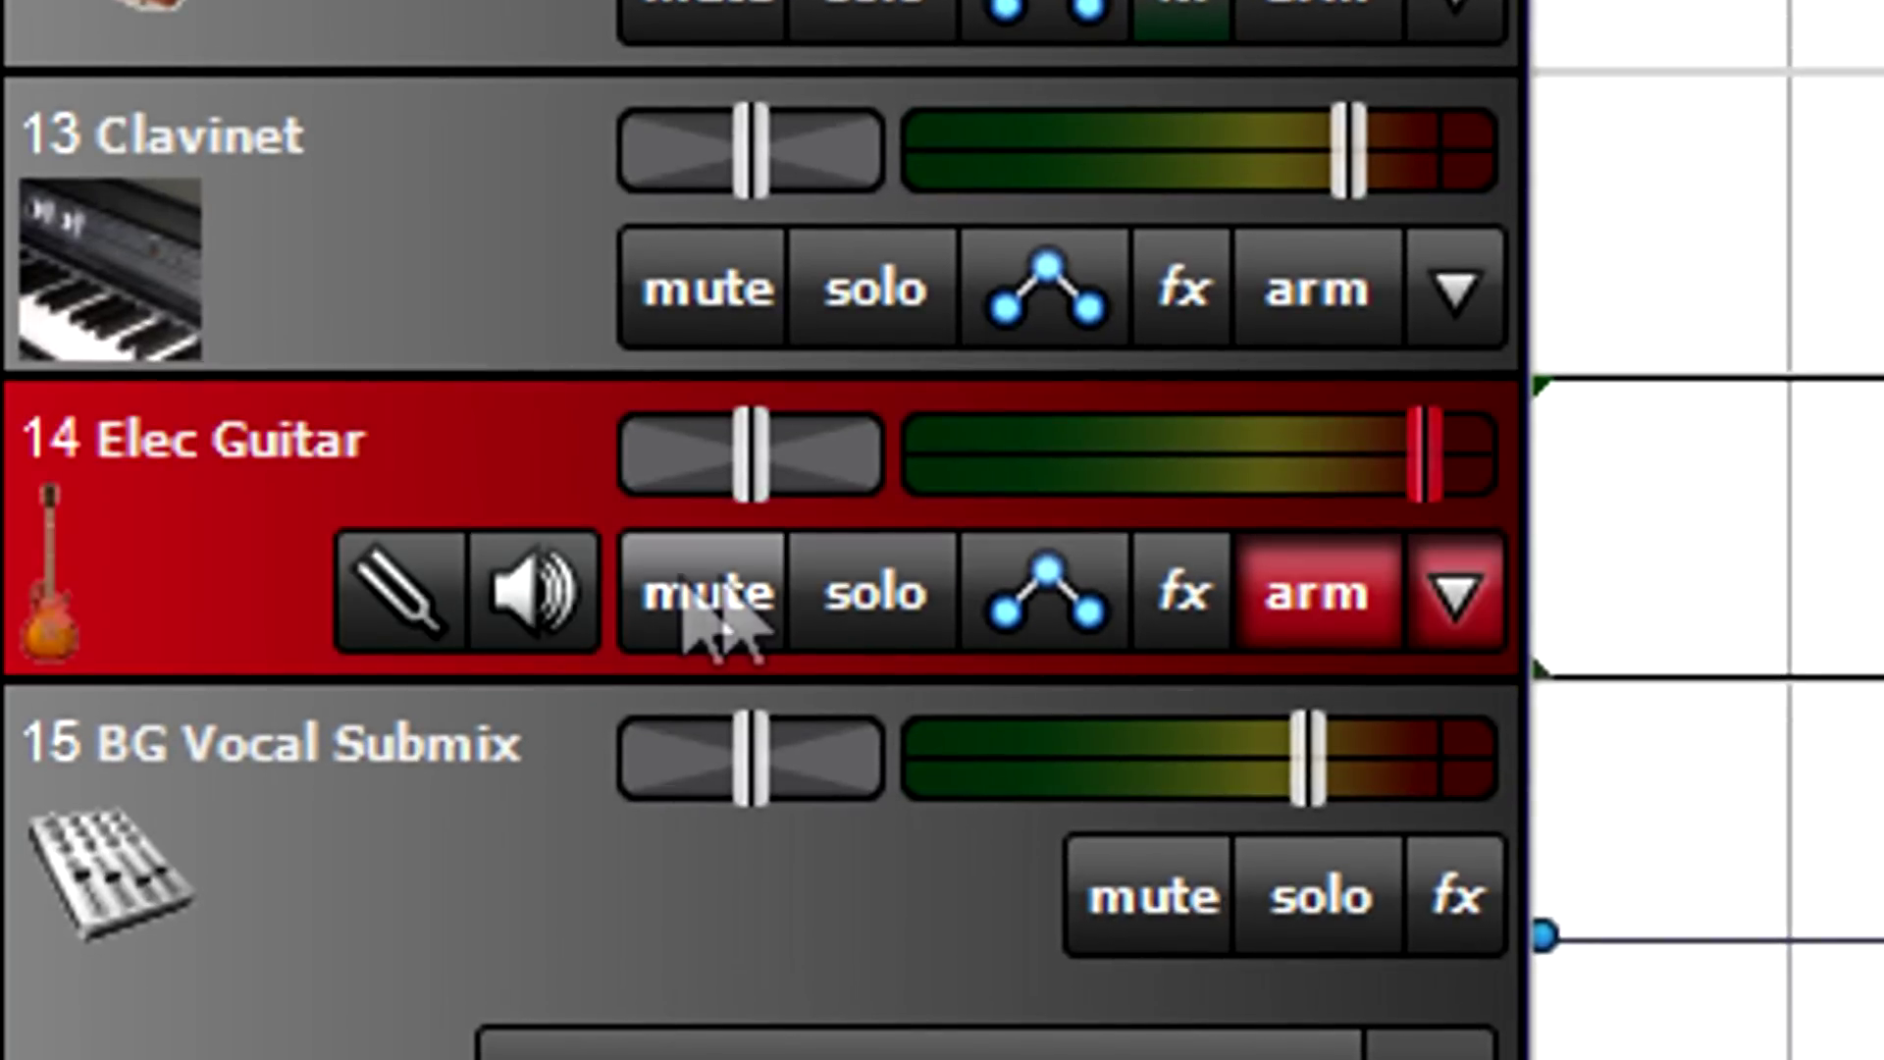
click(383, 579)
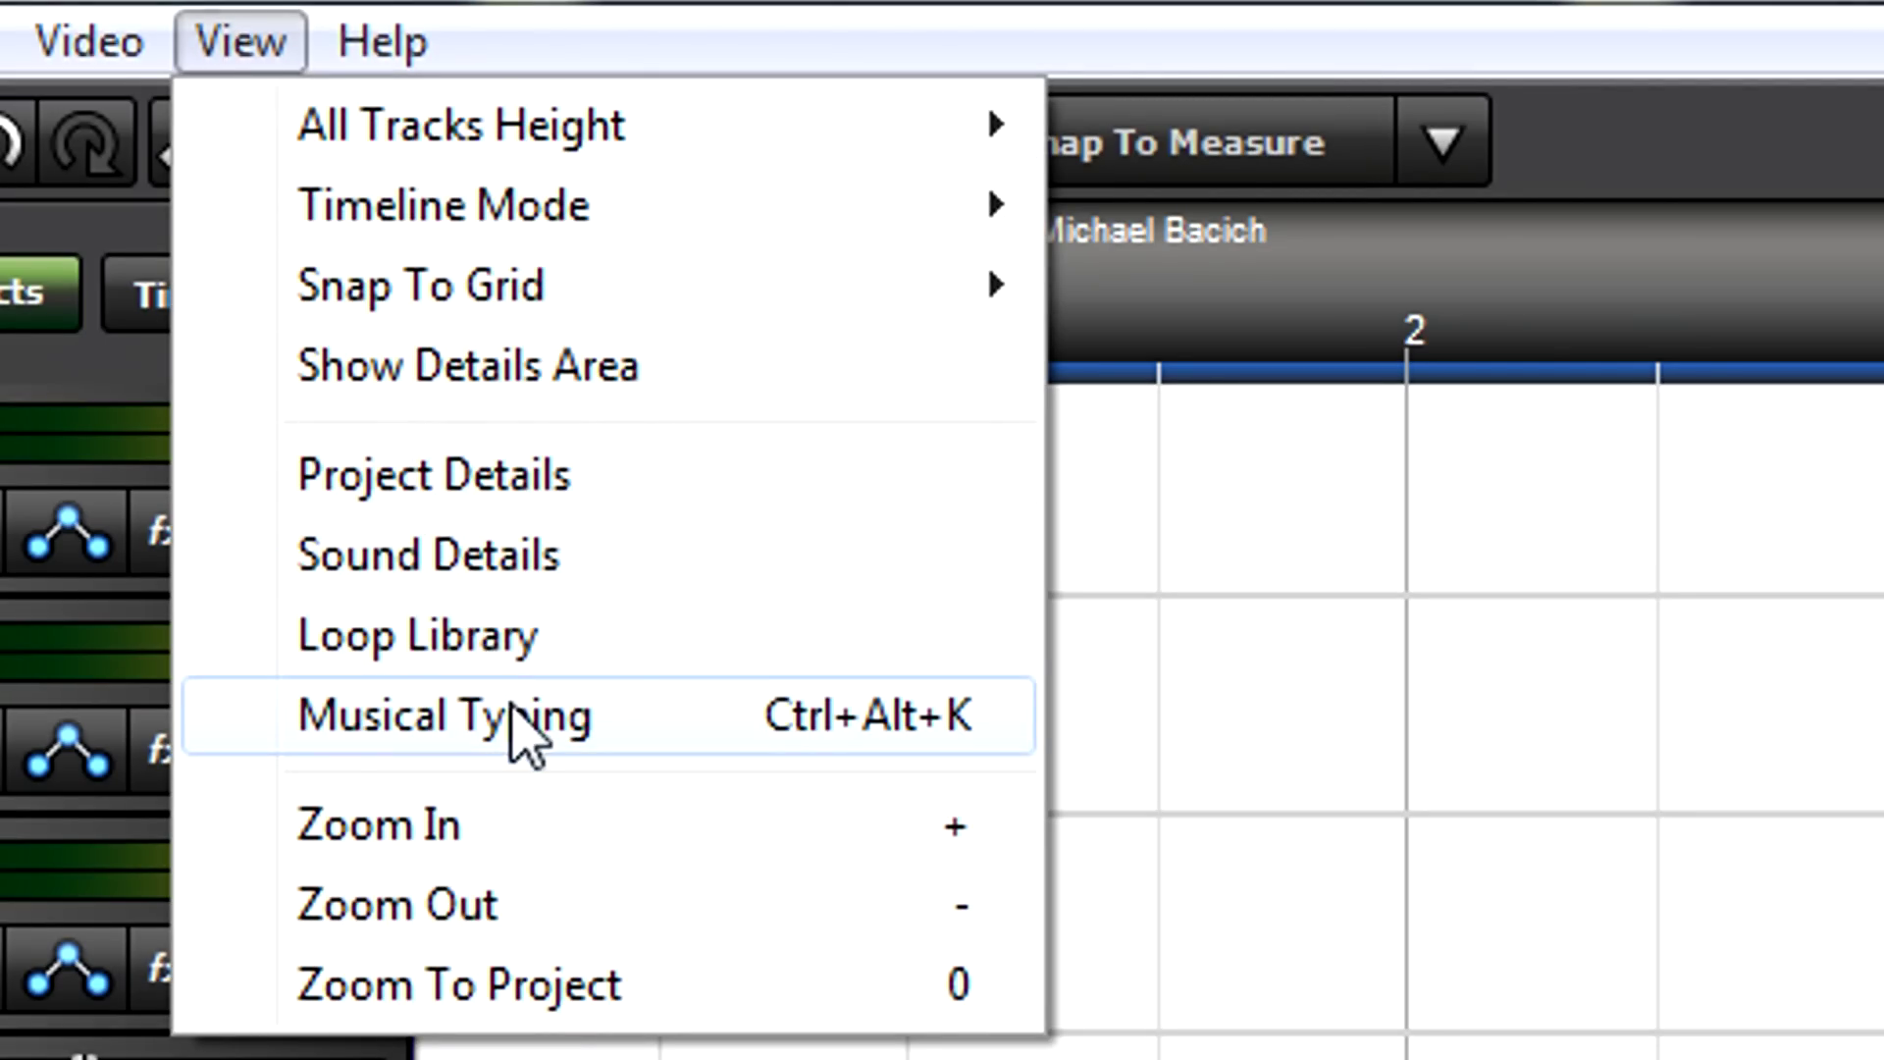
click(512, 722)
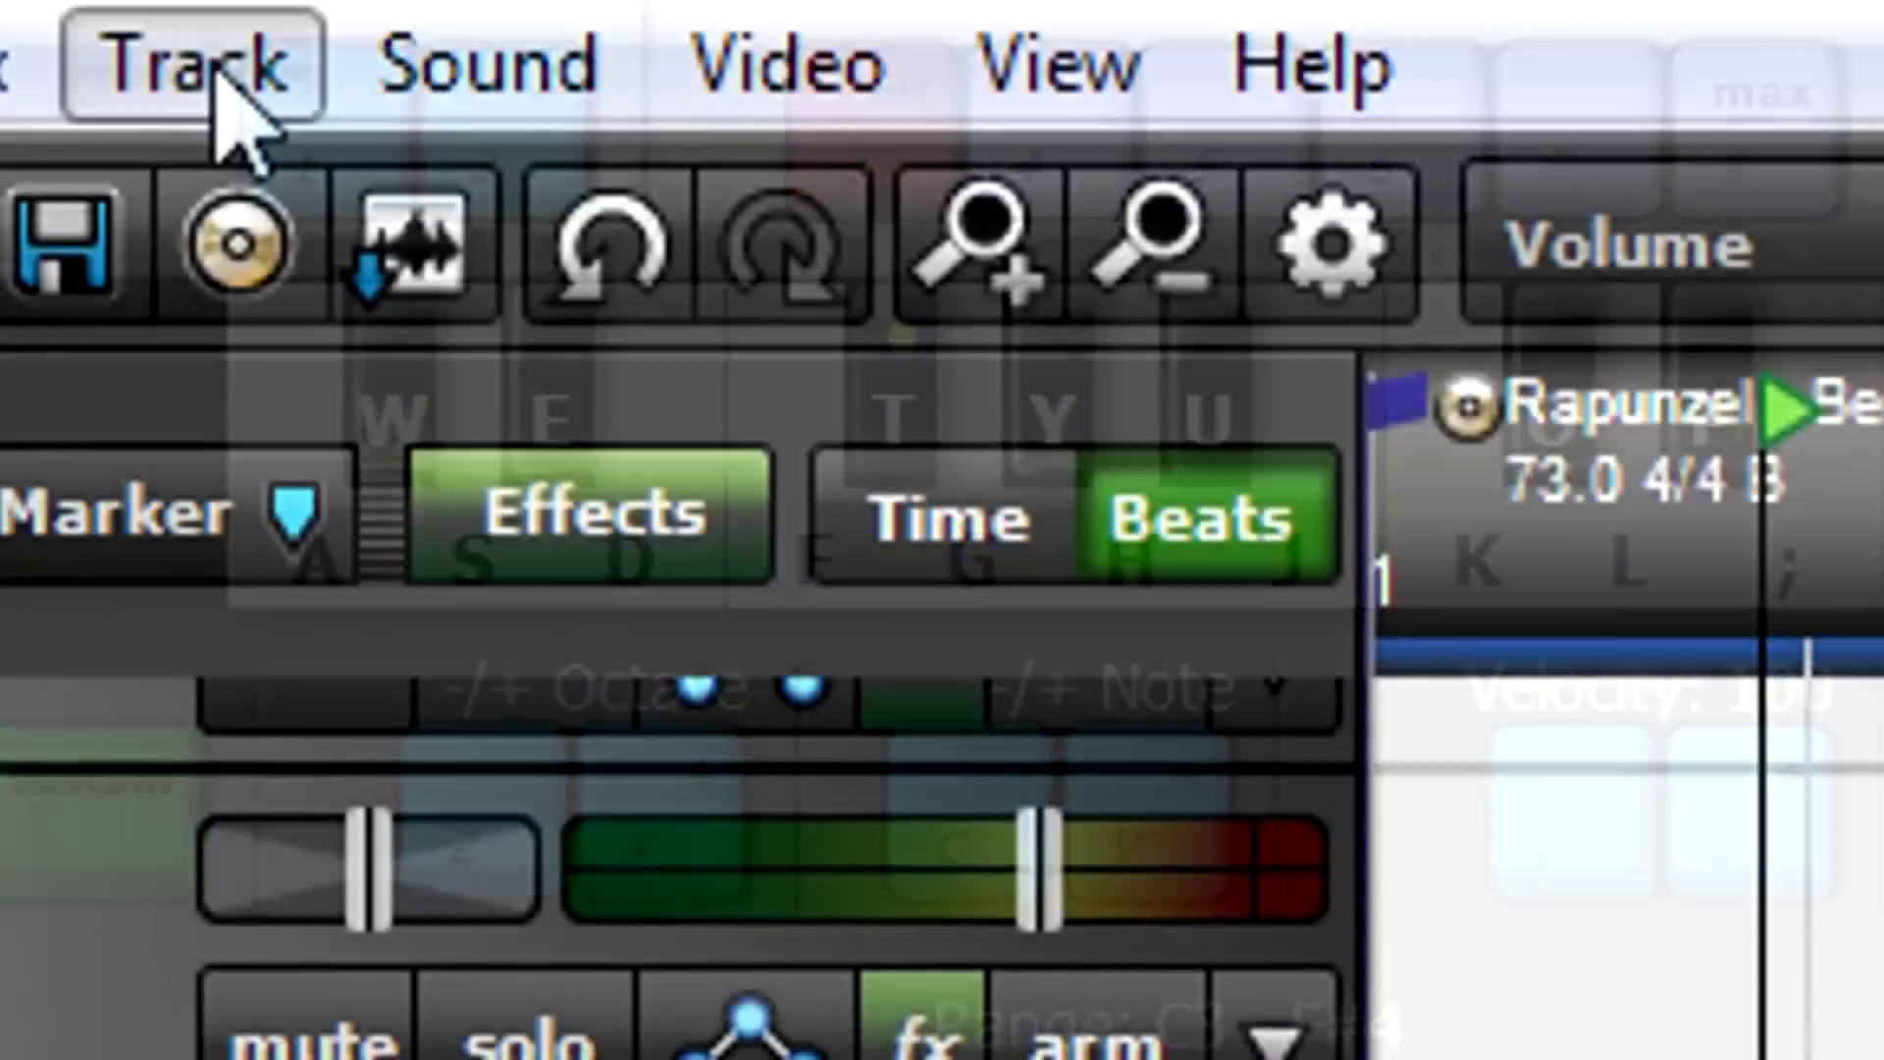
click(211, 74)
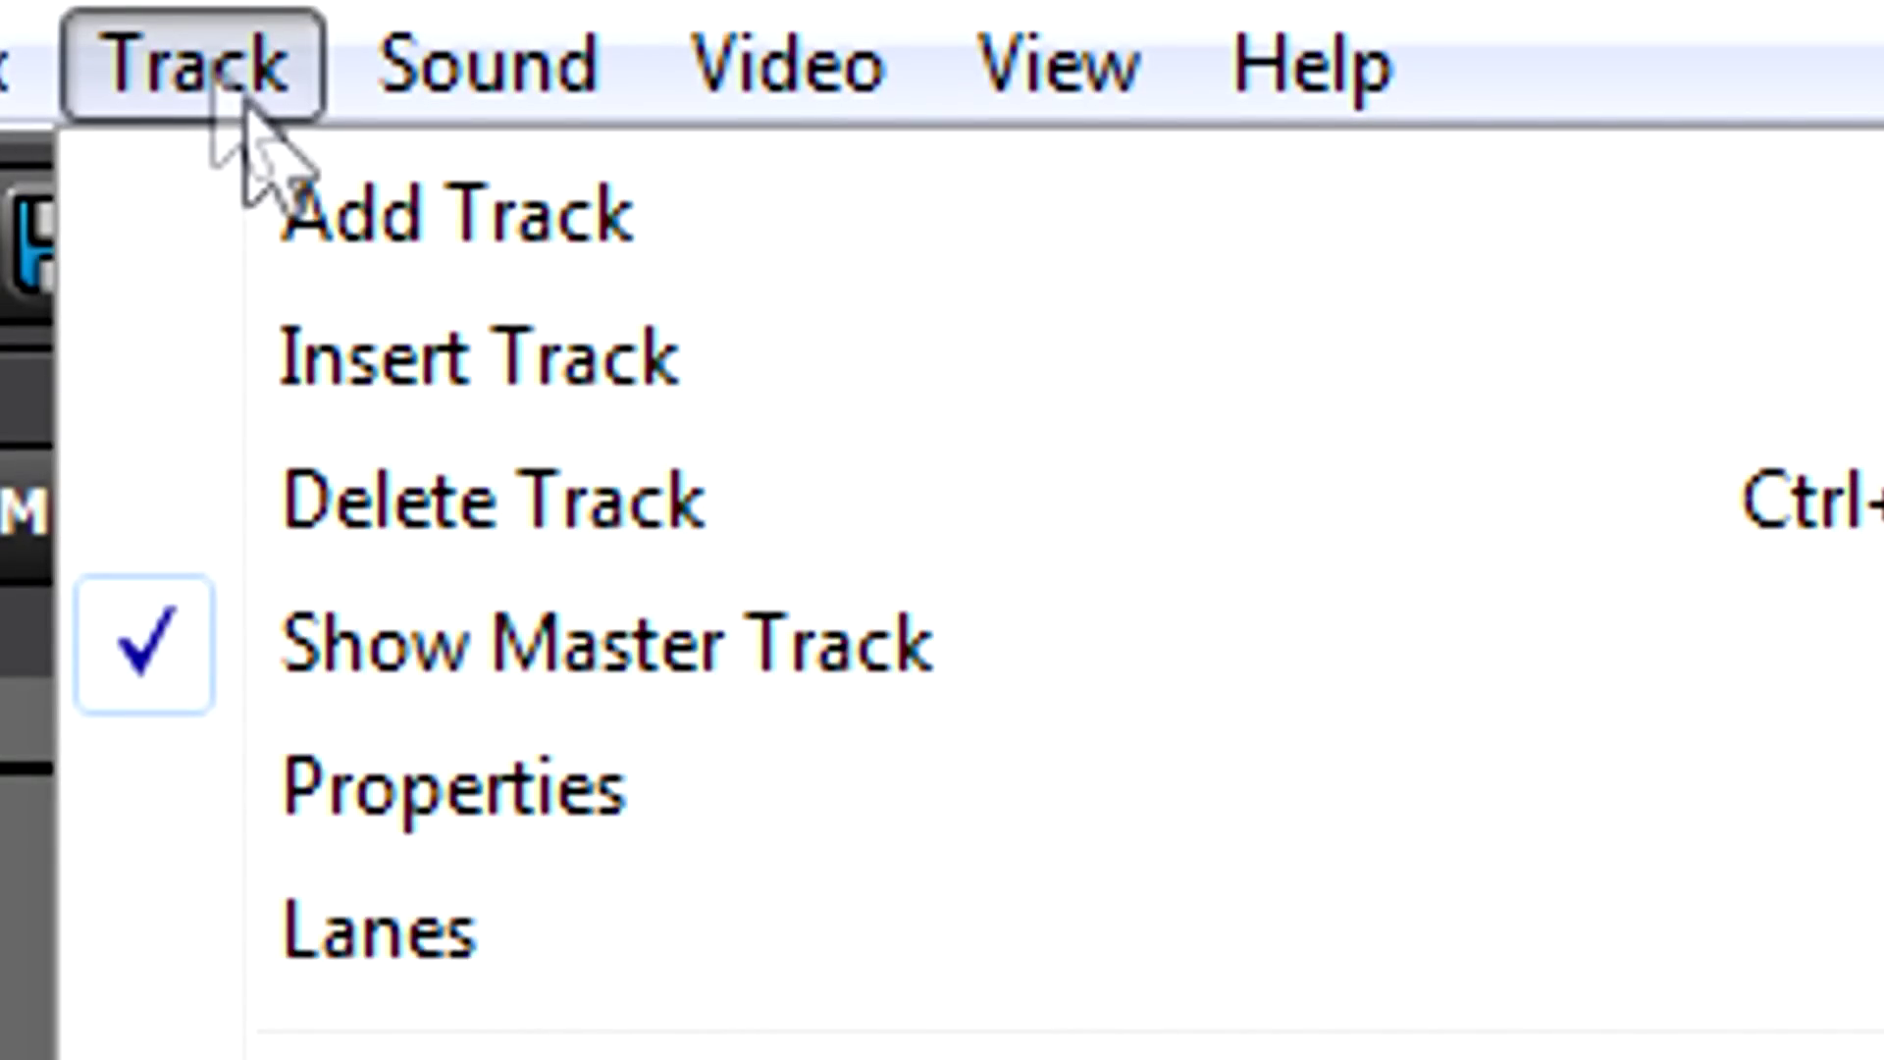
mouse_move(441, 122)
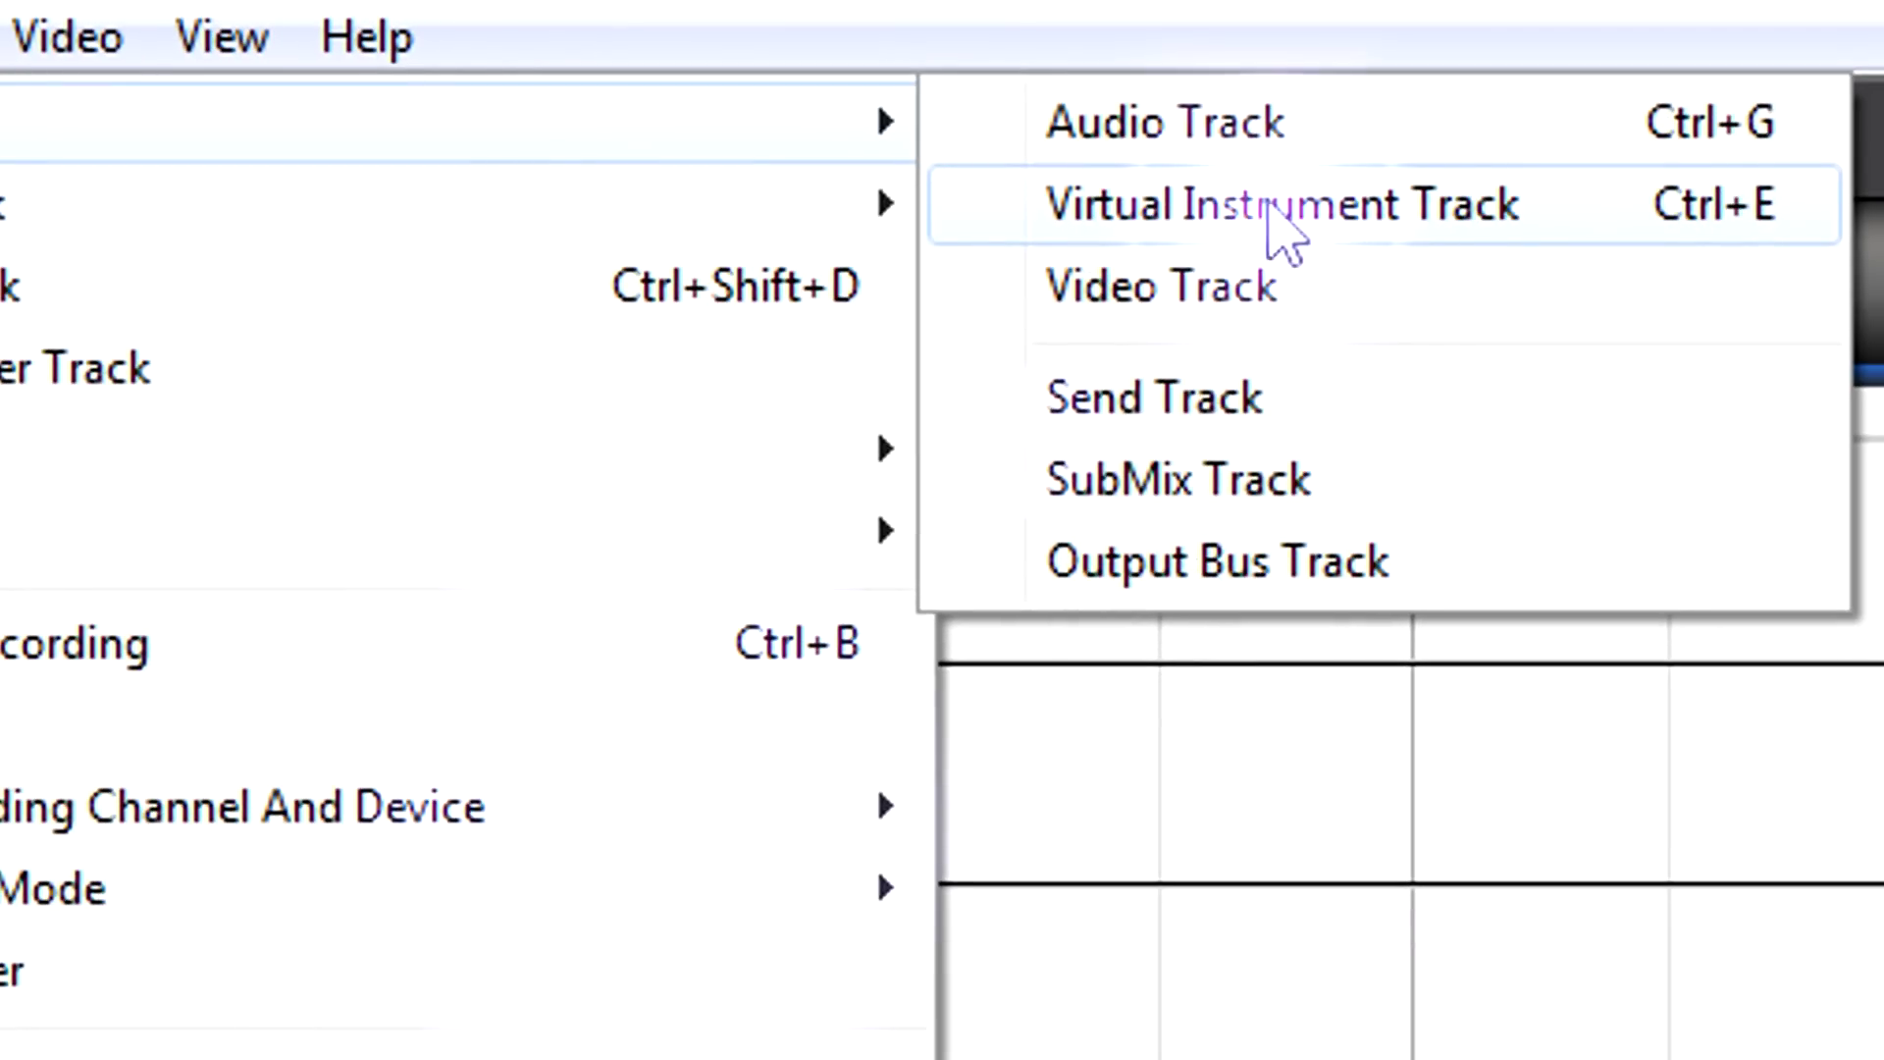
Step: Add a virtual instrument track and try the Classical Guitar preset from Guitar - Acoustic
click(1283, 232)
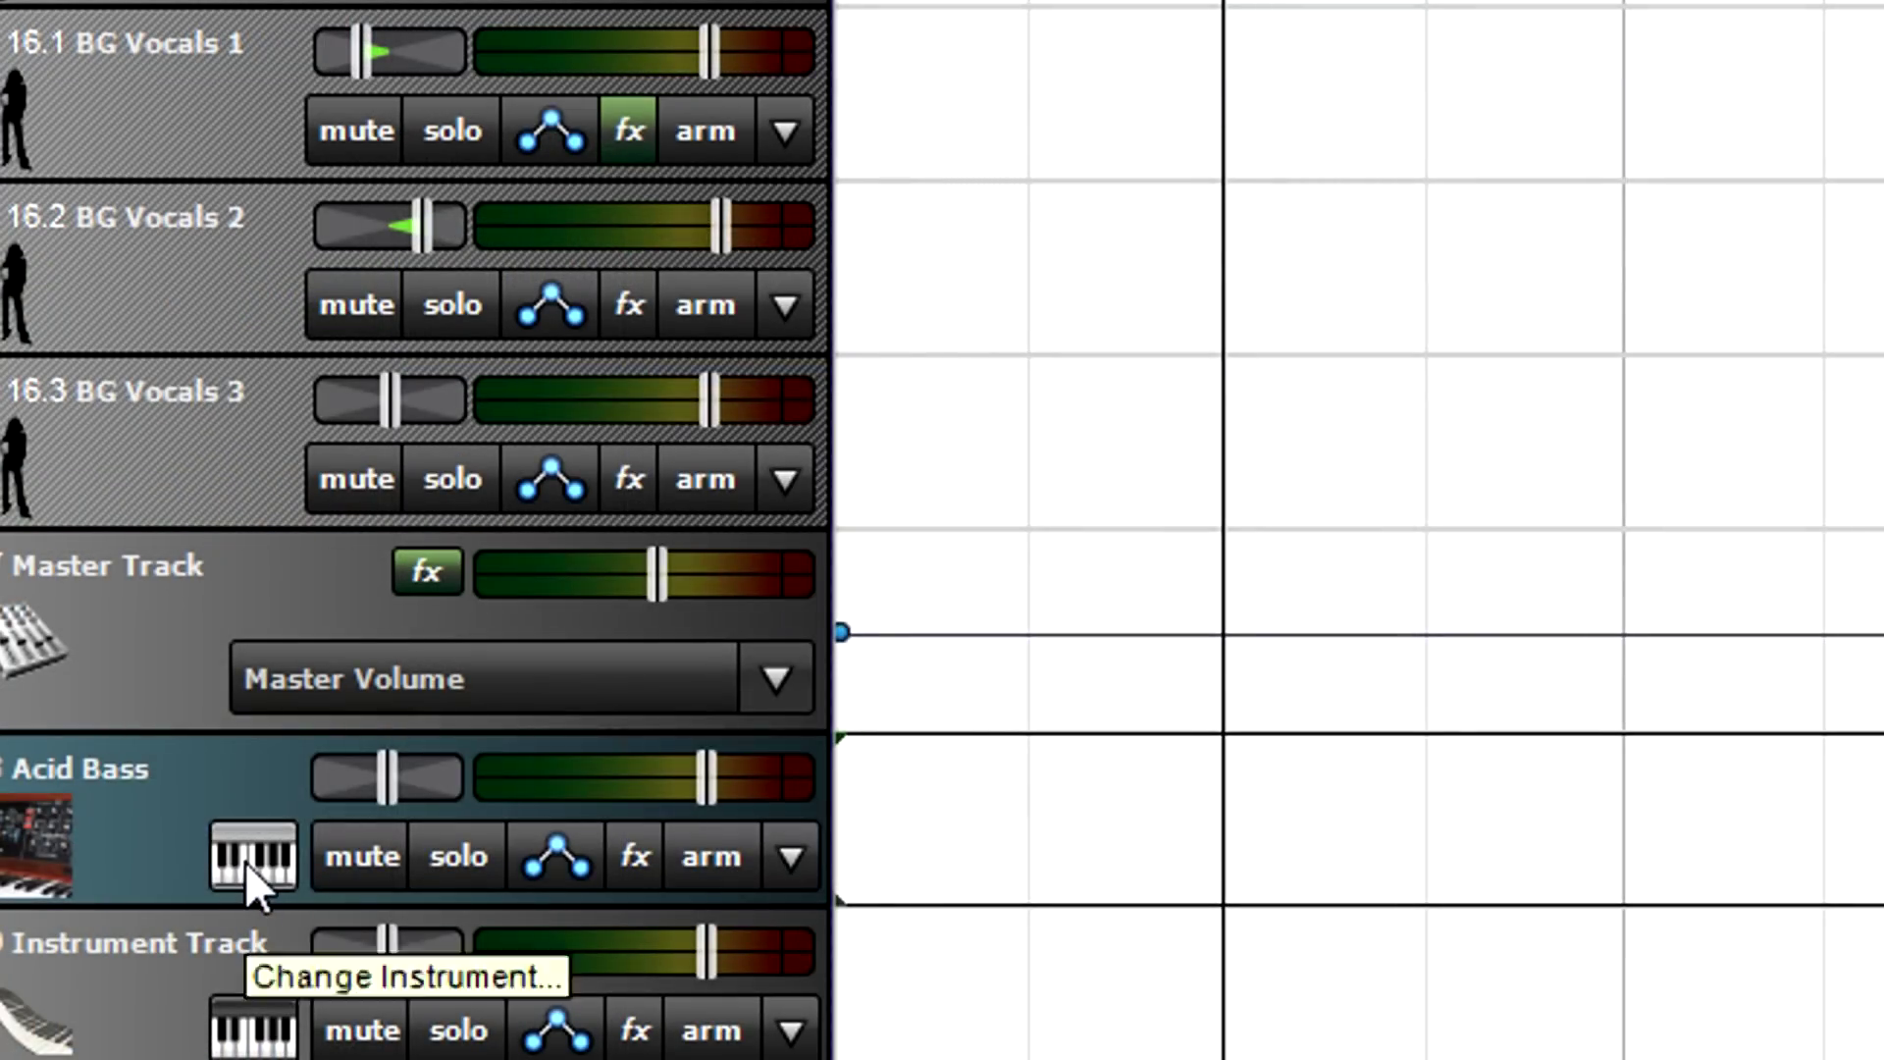
click(246, 861)
drag(1456, 341, 1462, 385)
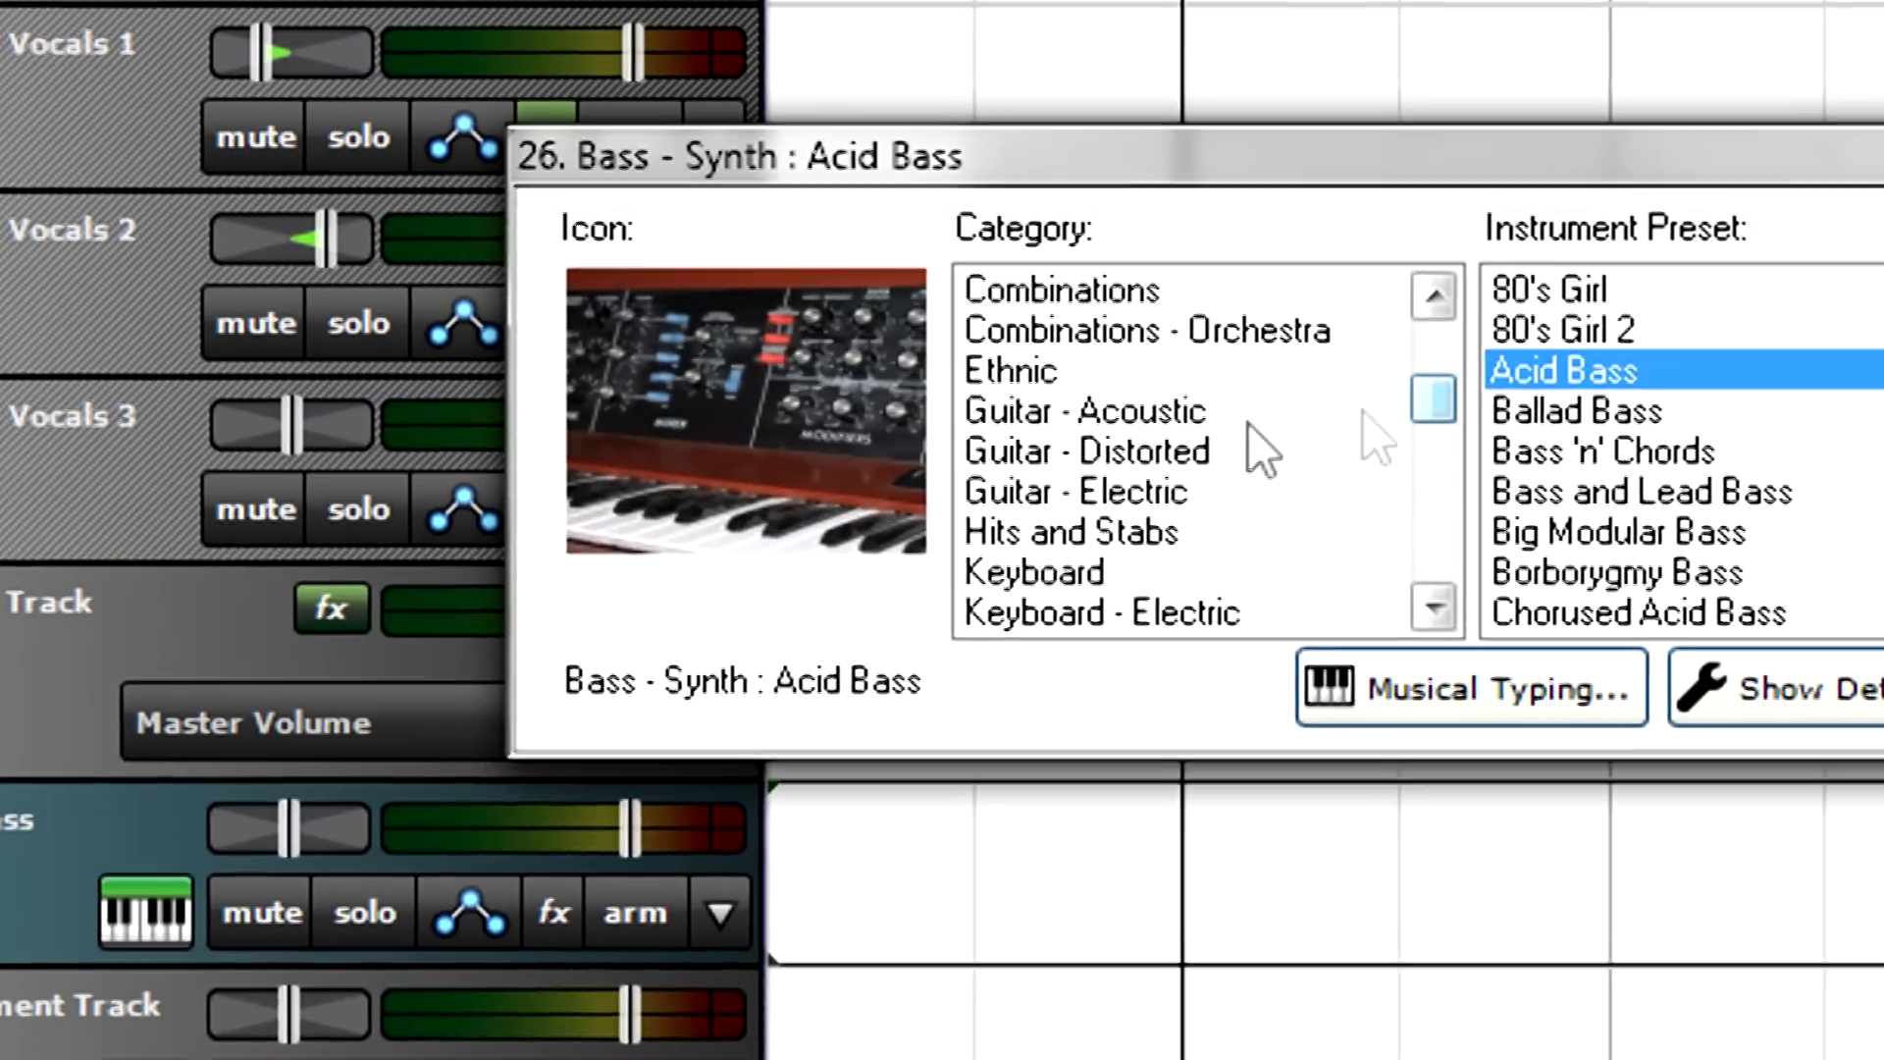
click(1378, 393)
click(1511, 434)
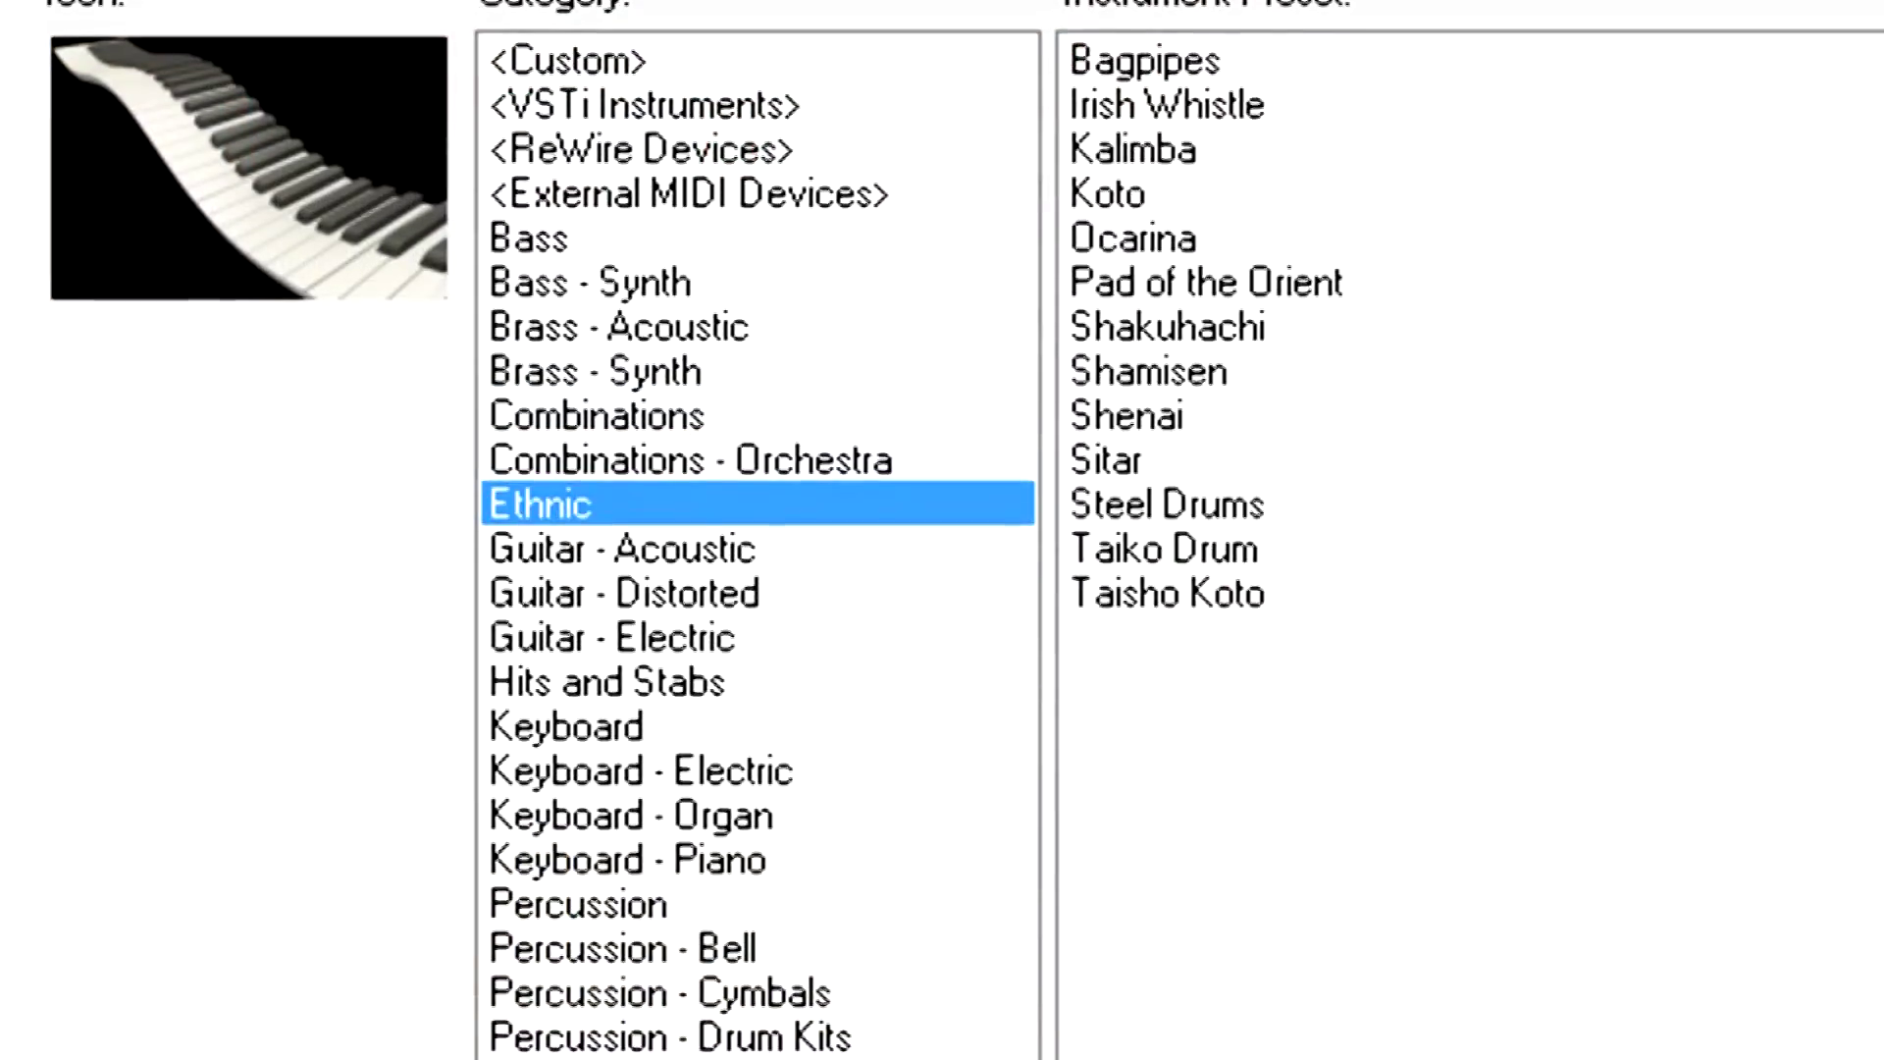
key(Down)
key(Down)
key(Down)
key(Down)
key(Down)
key(Down)
key(Down)
key(Down)
key(Down)
key(Down)
key(Down)
key(Down)
key(Down)
key(Down)
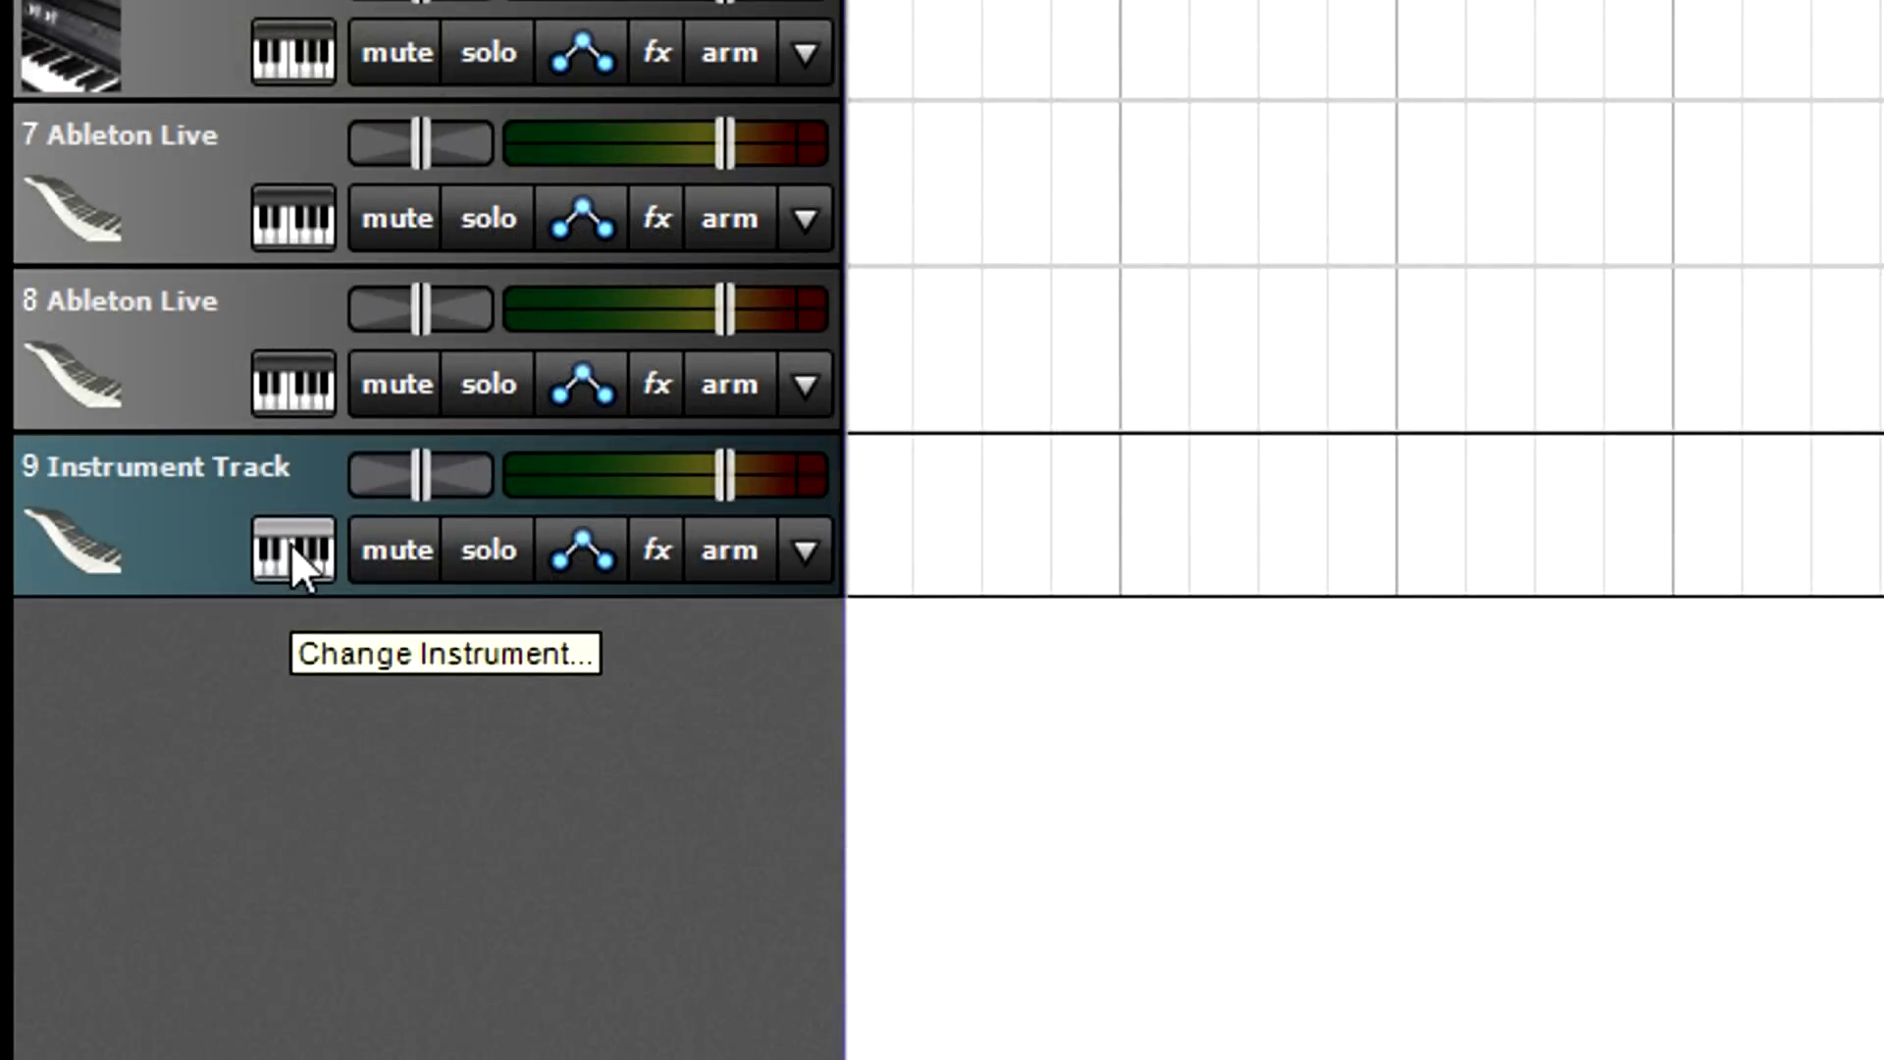
Step: Route track 9 to Ableton Live as a ReWire device
click(290, 544)
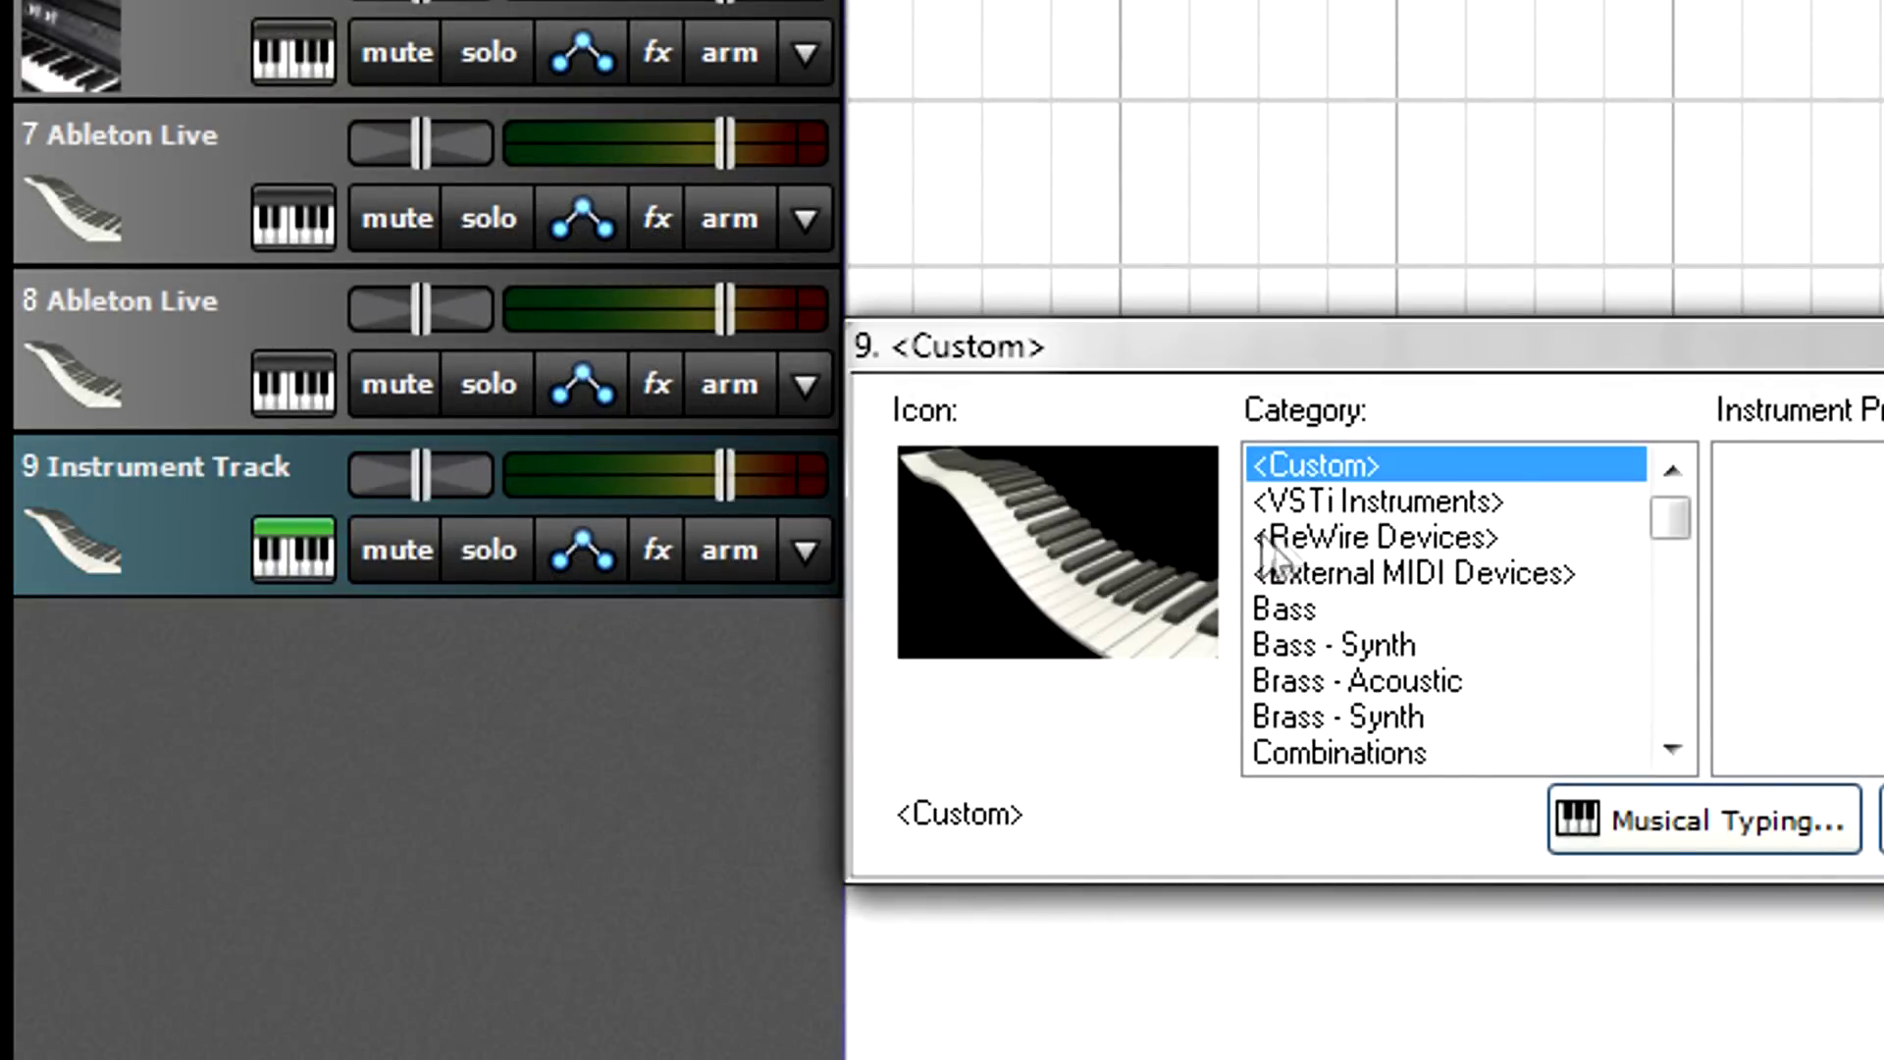
click(1286, 538)
click(1746, 467)
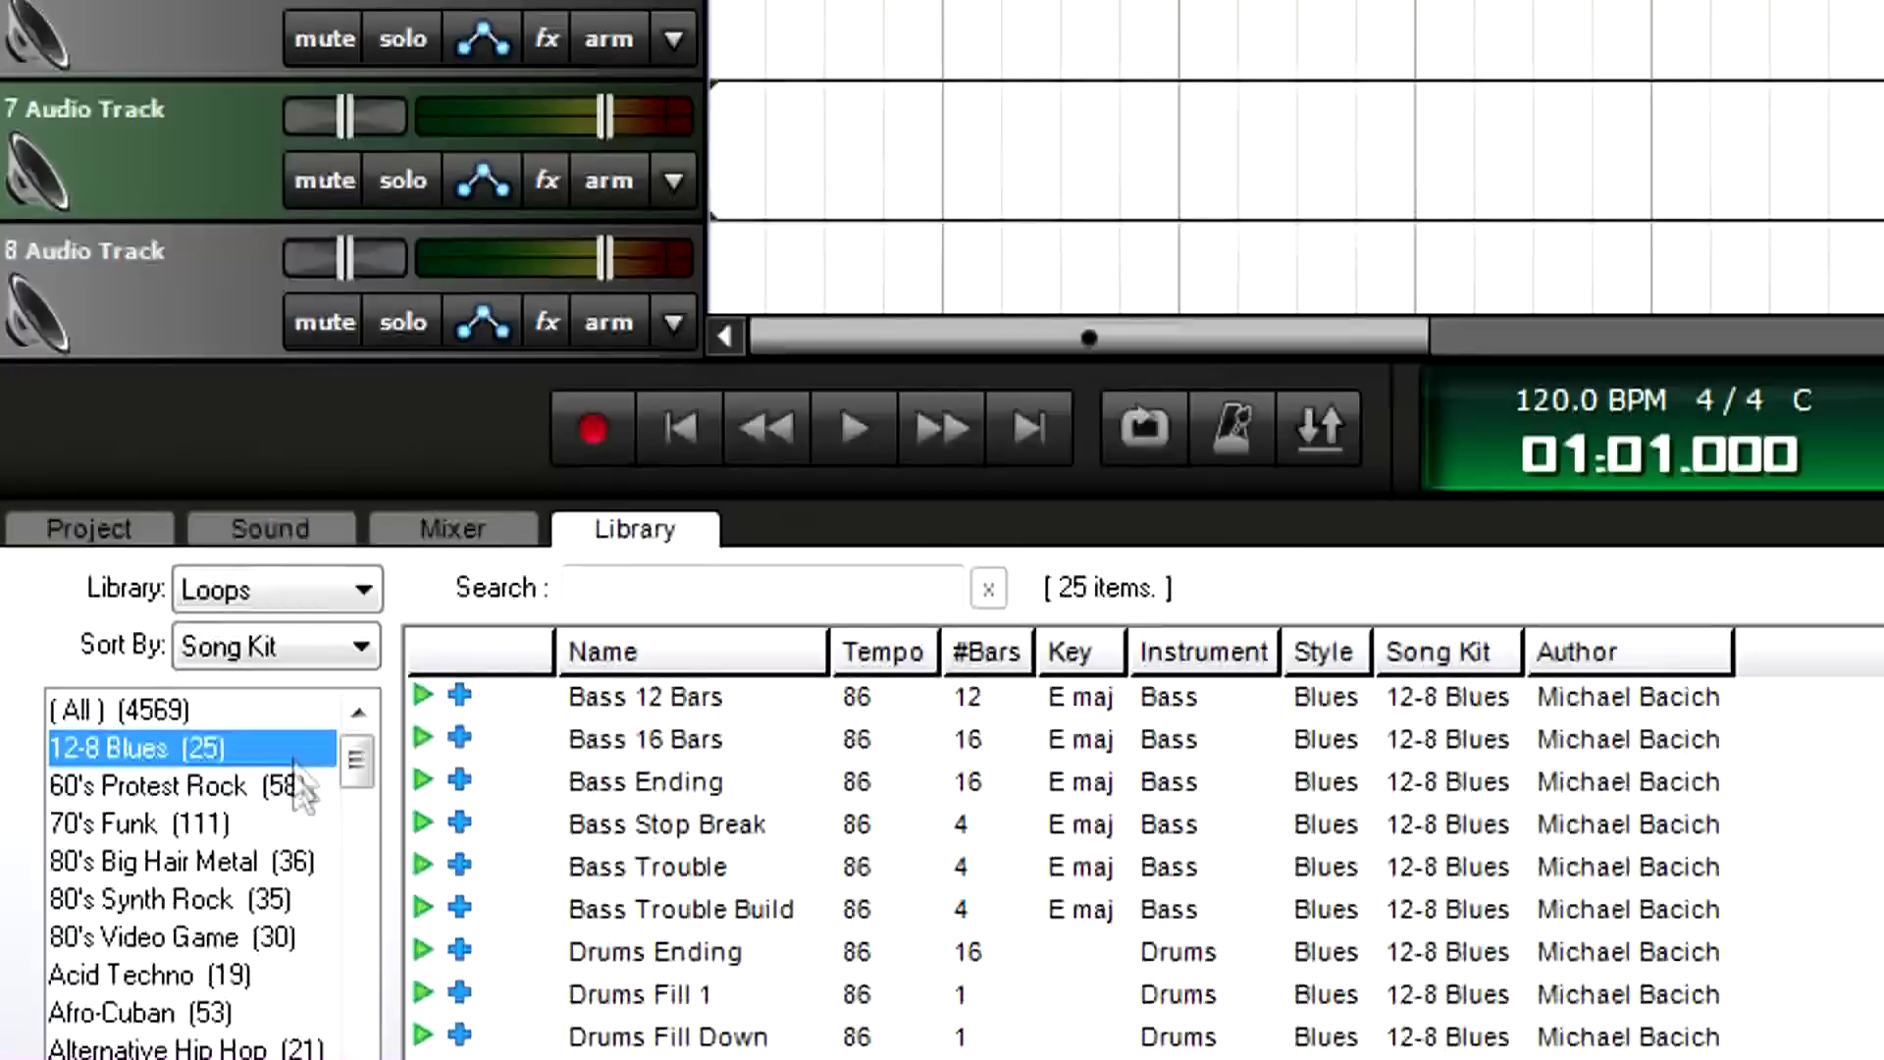
Step: Put the 80's Synth Rock Electric Guitar Chords 1 loop on track 7, match its tempo/key, and play looped
click(292, 783)
click(289, 822)
click(285, 862)
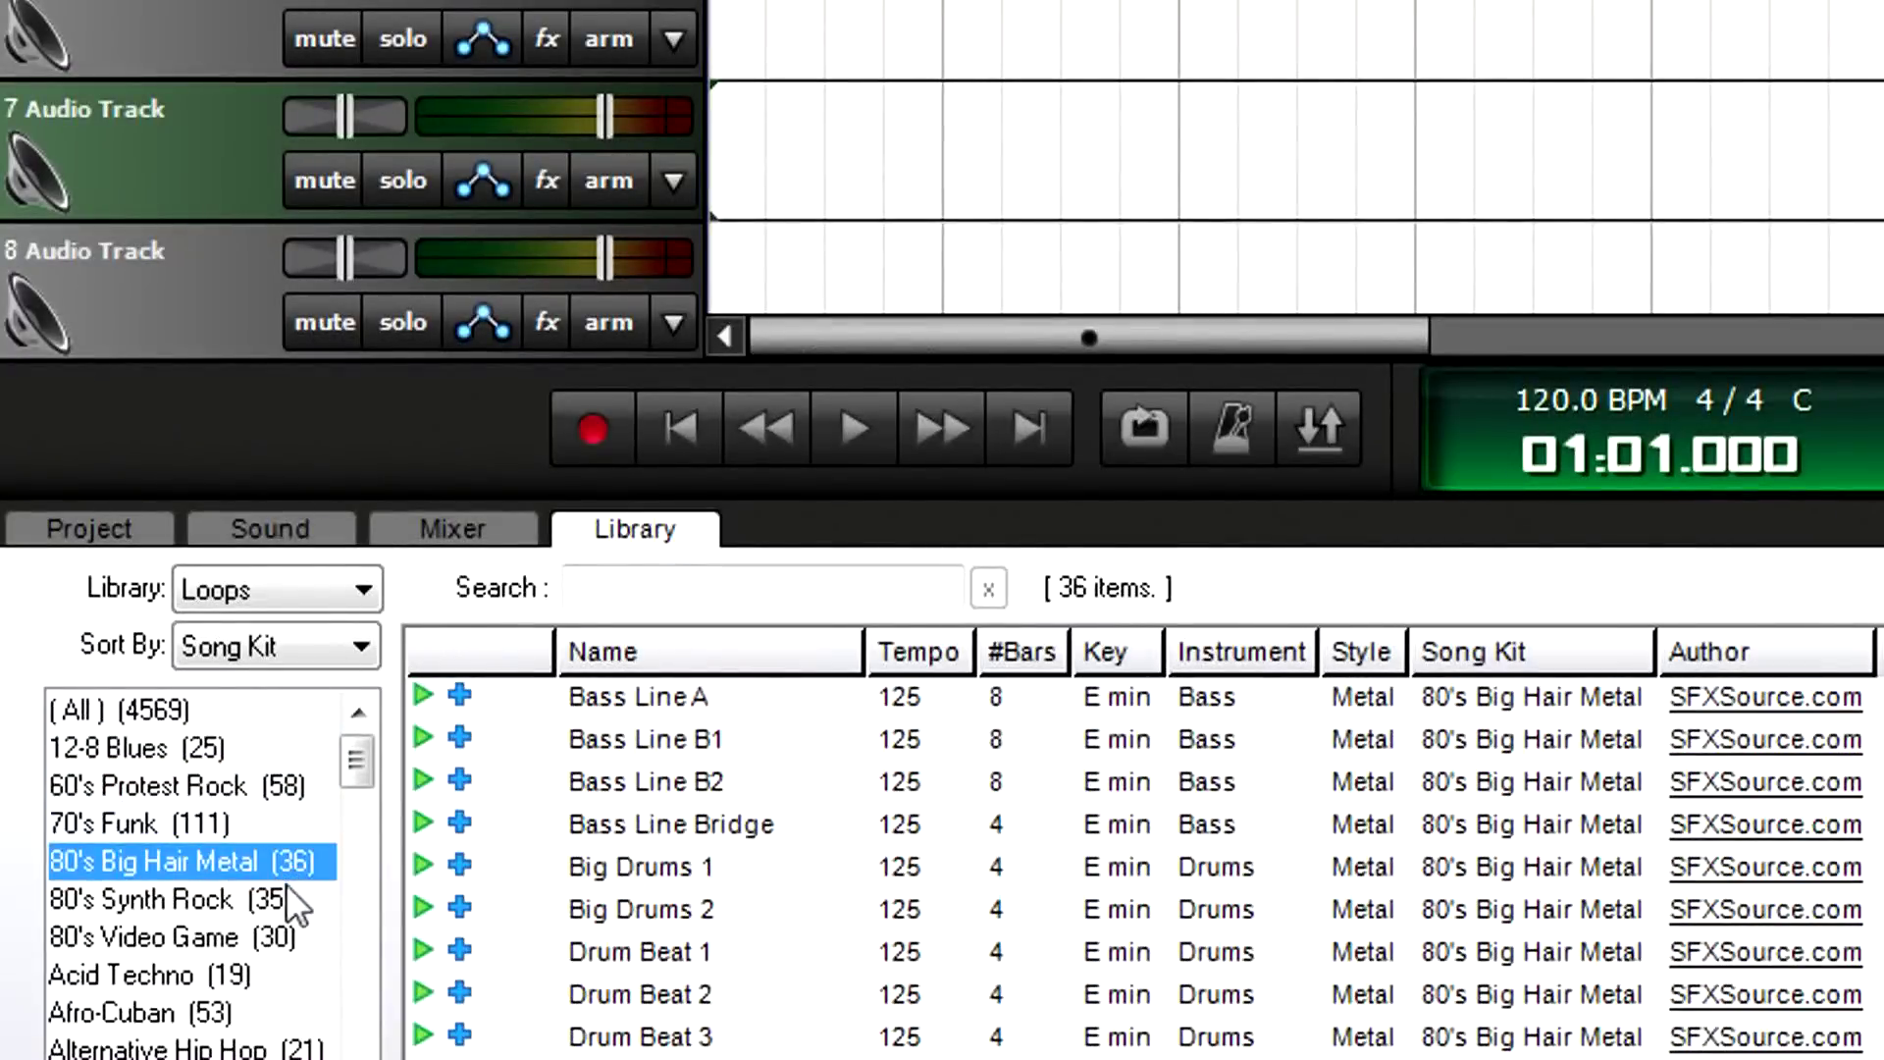
click(285, 895)
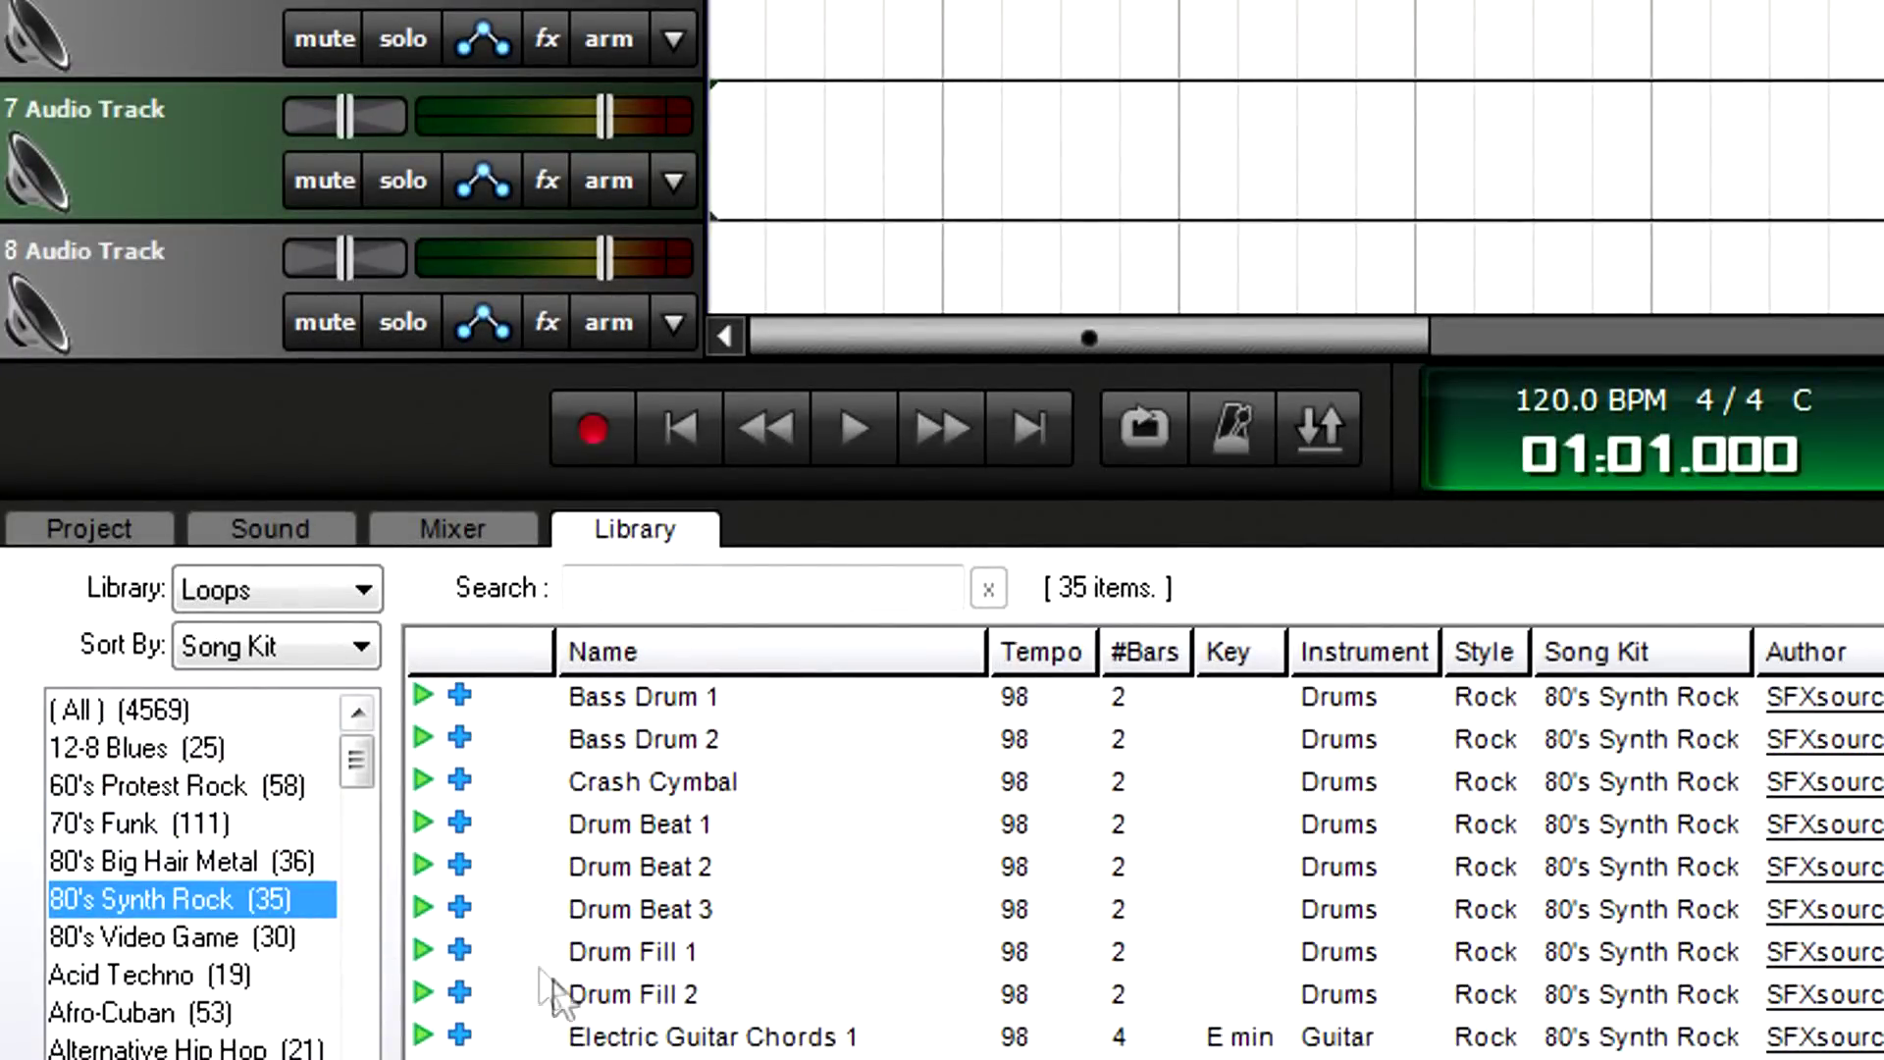
click(652, 1039)
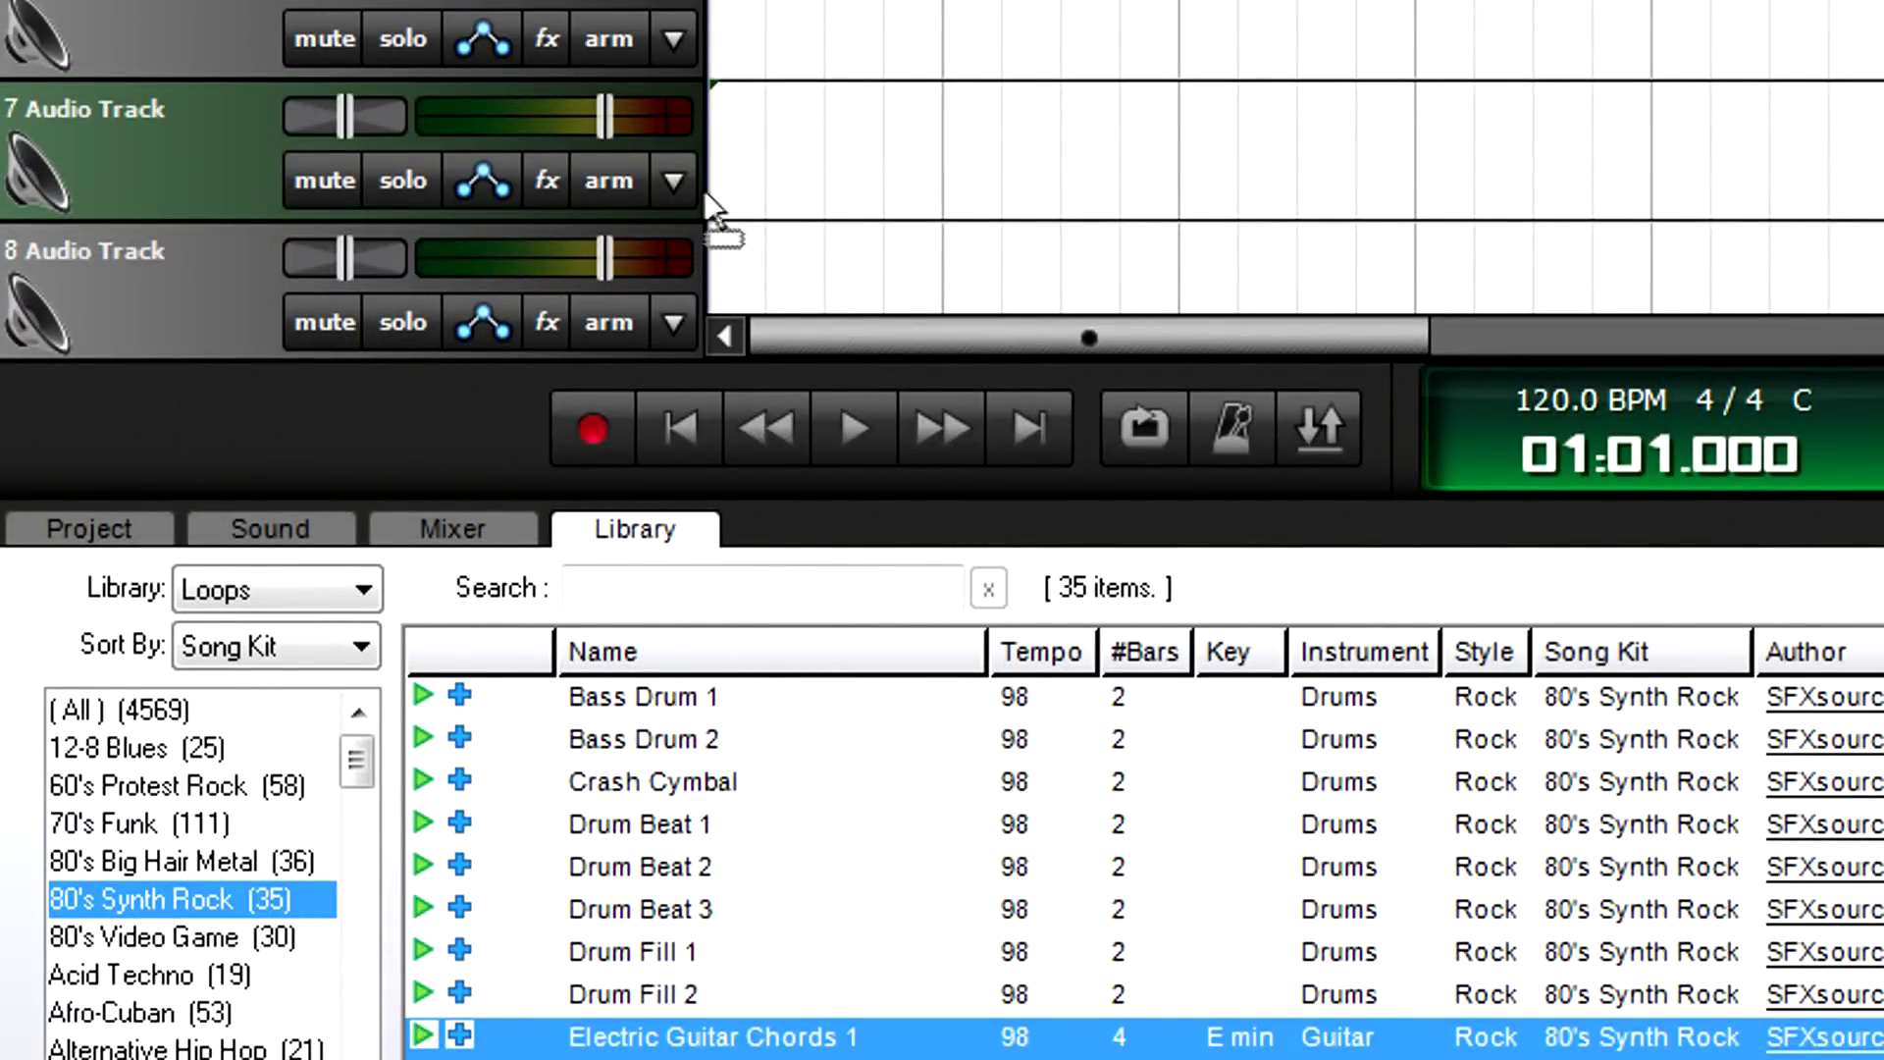
drag(708, 193, 706, 192)
click(1450, 241)
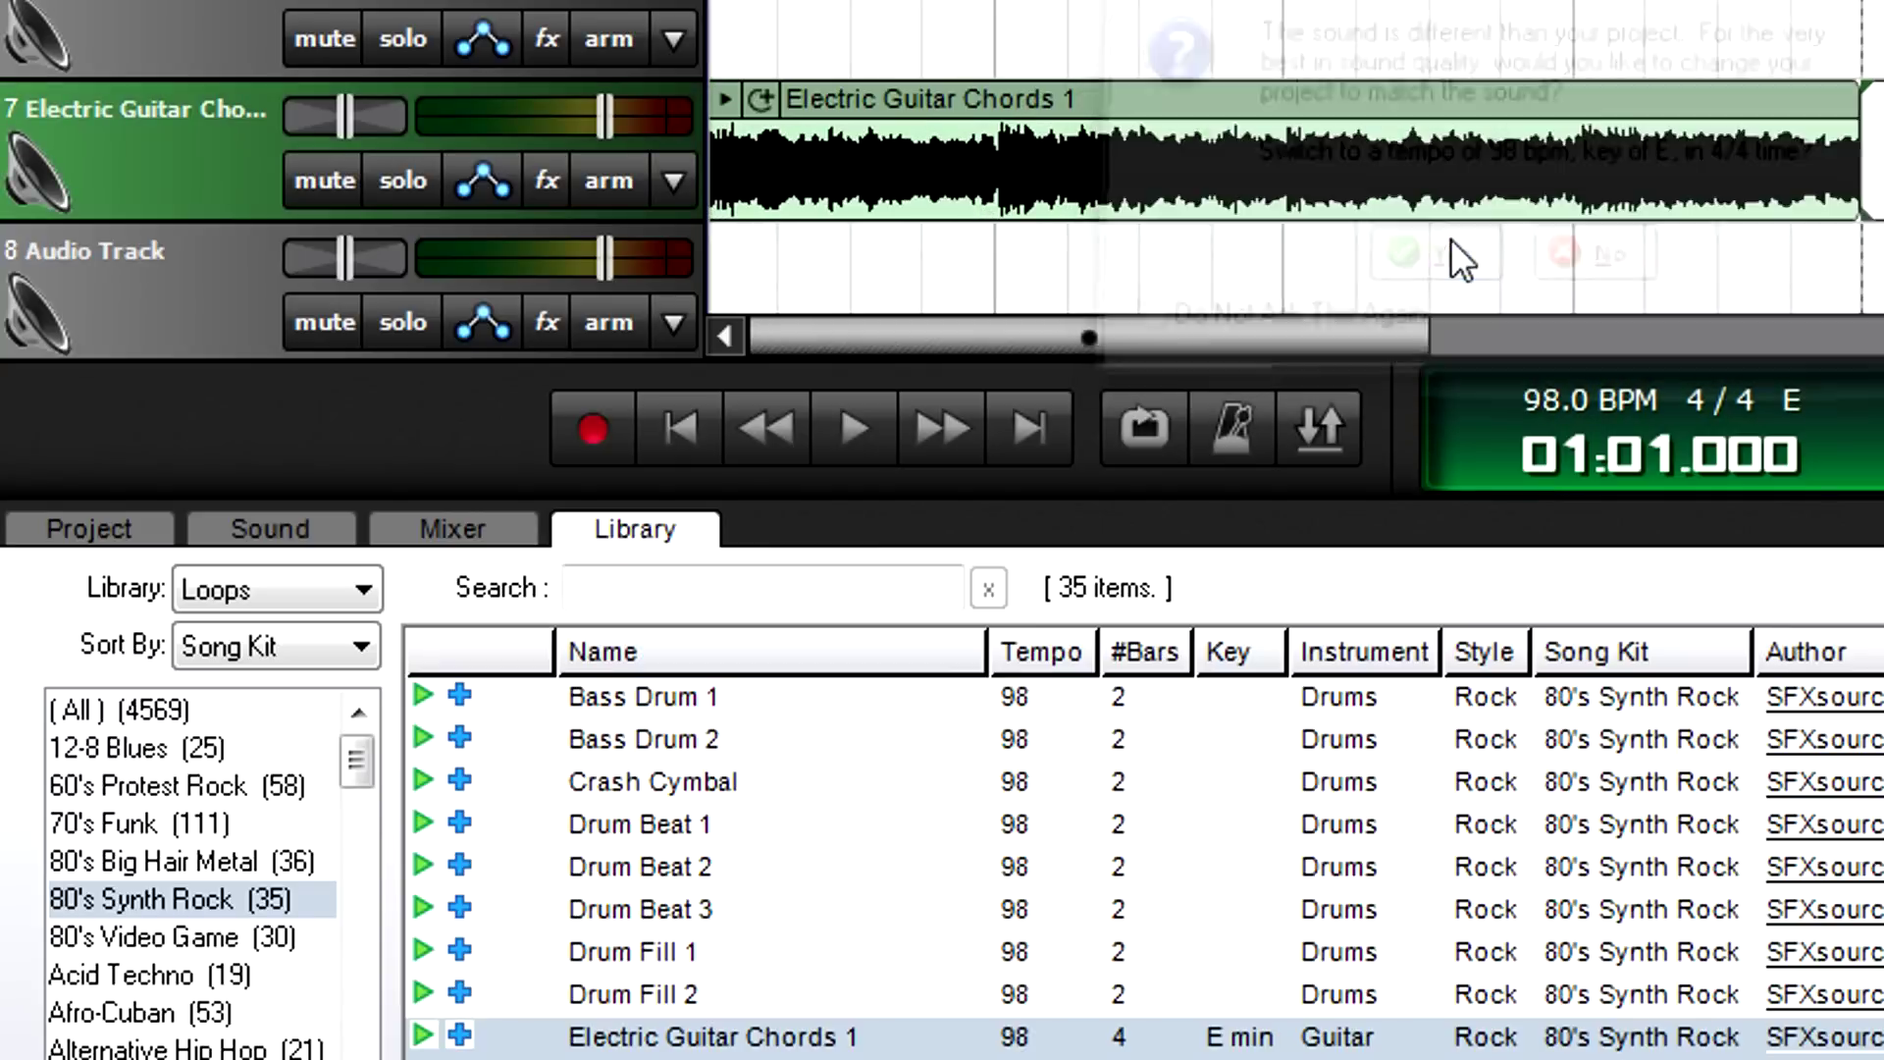
click(1156, 417)
click(854, 422)
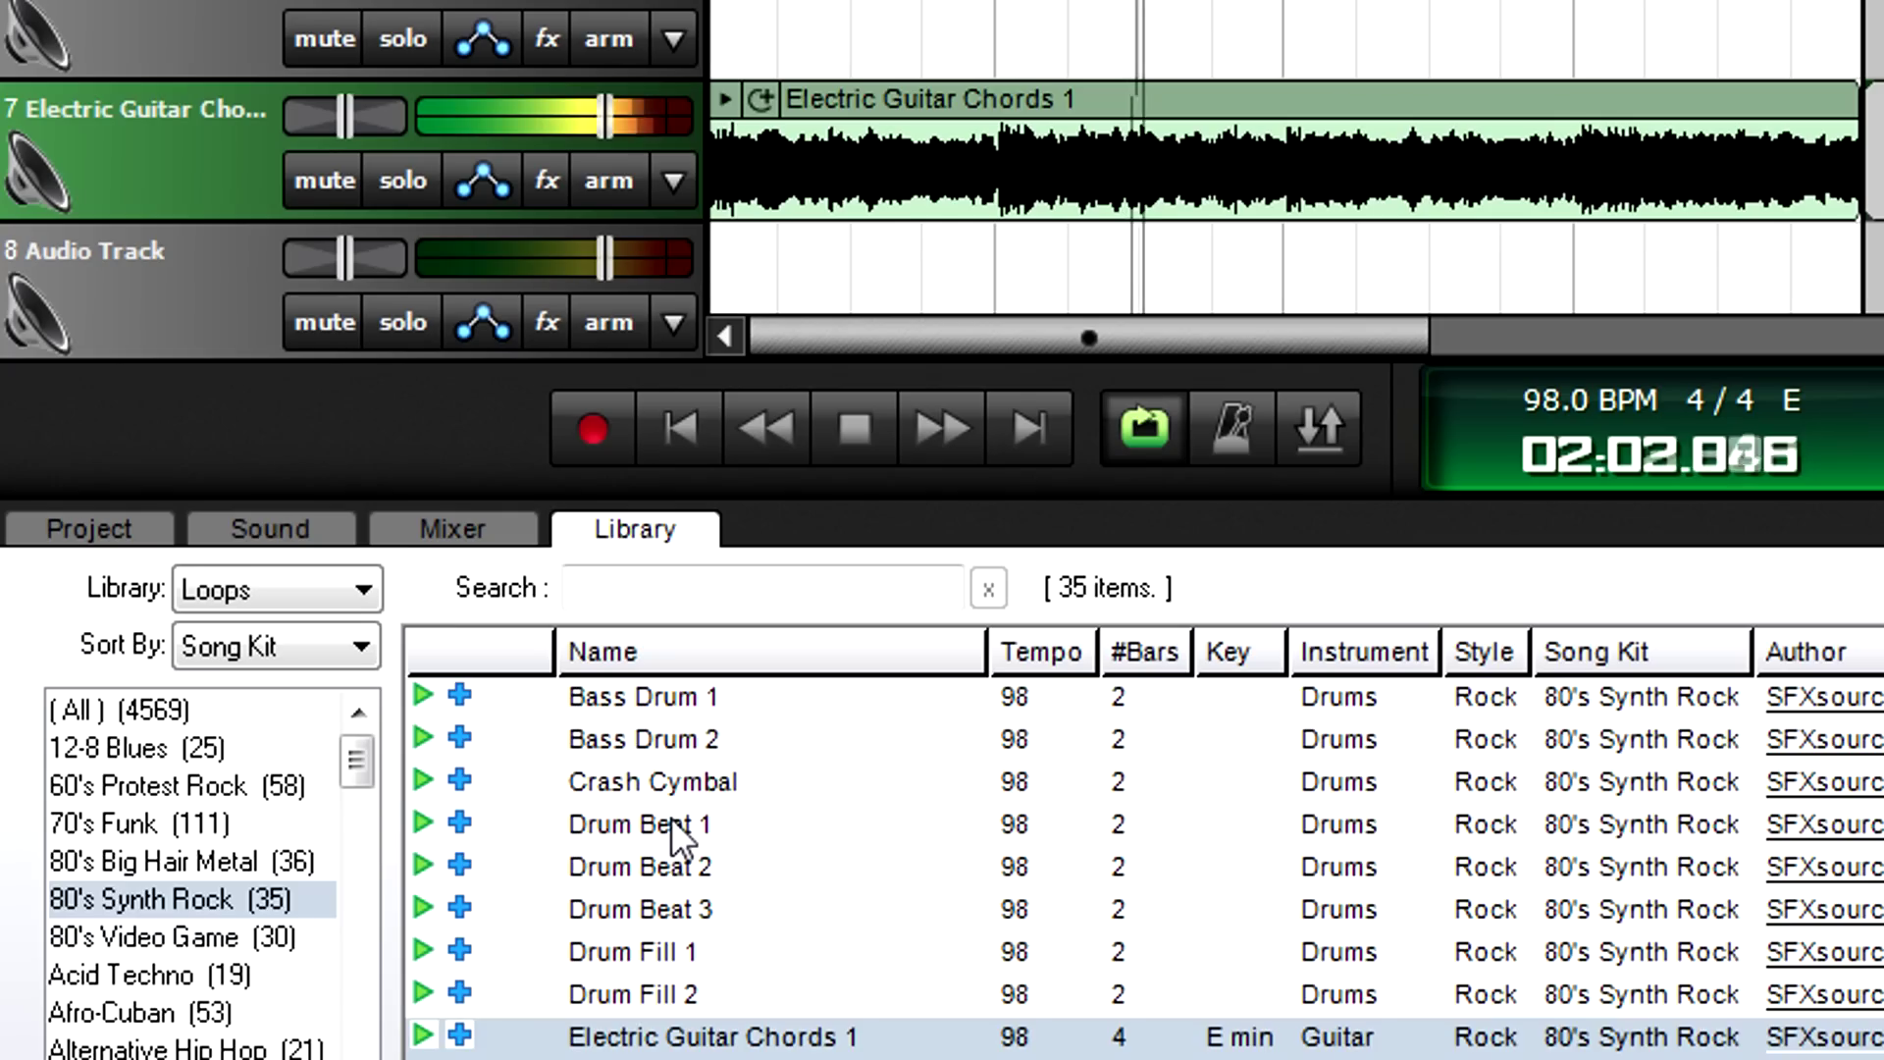
Step: Add an extended Drum Beat 1 on track 6 and Electric Guitar Riff 1 on track 5, with loop mode on
drag(671, 816, 674, 792)
drag(724, 110, 716, 58)
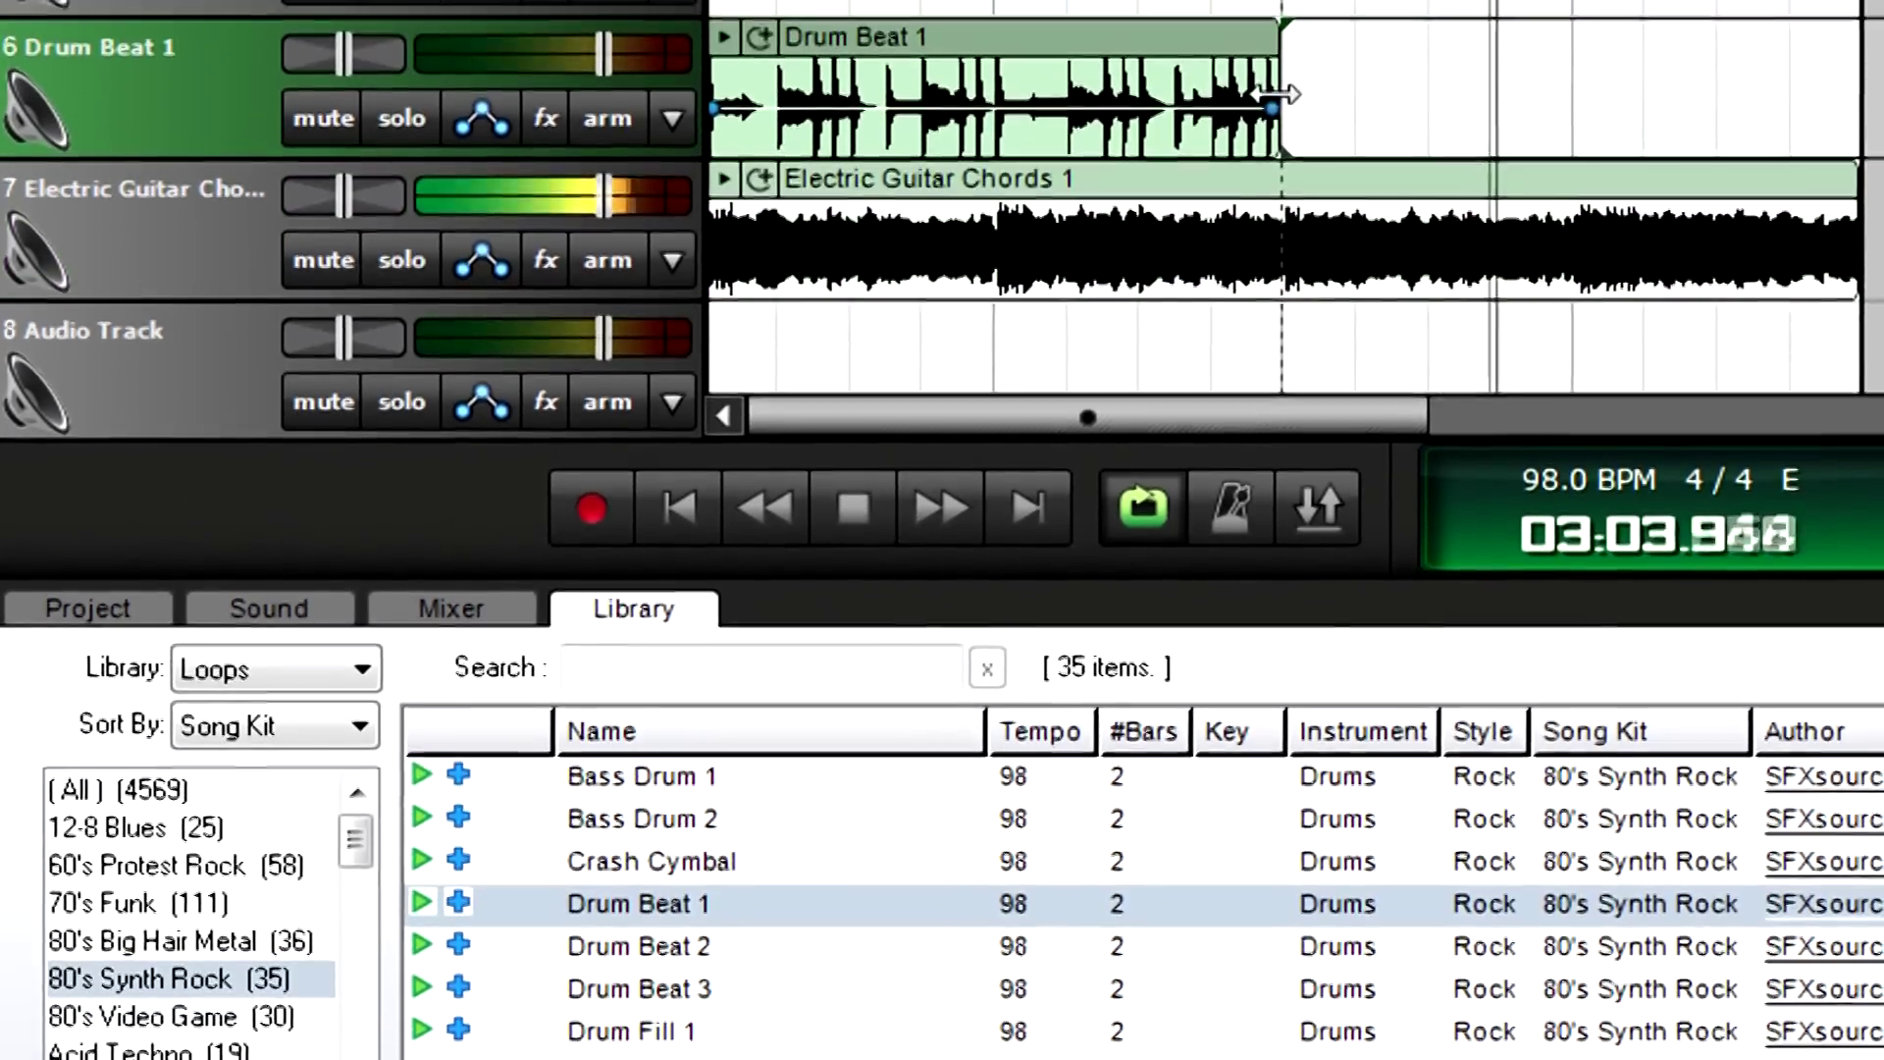
drag(1276, 94, 1855, 94)
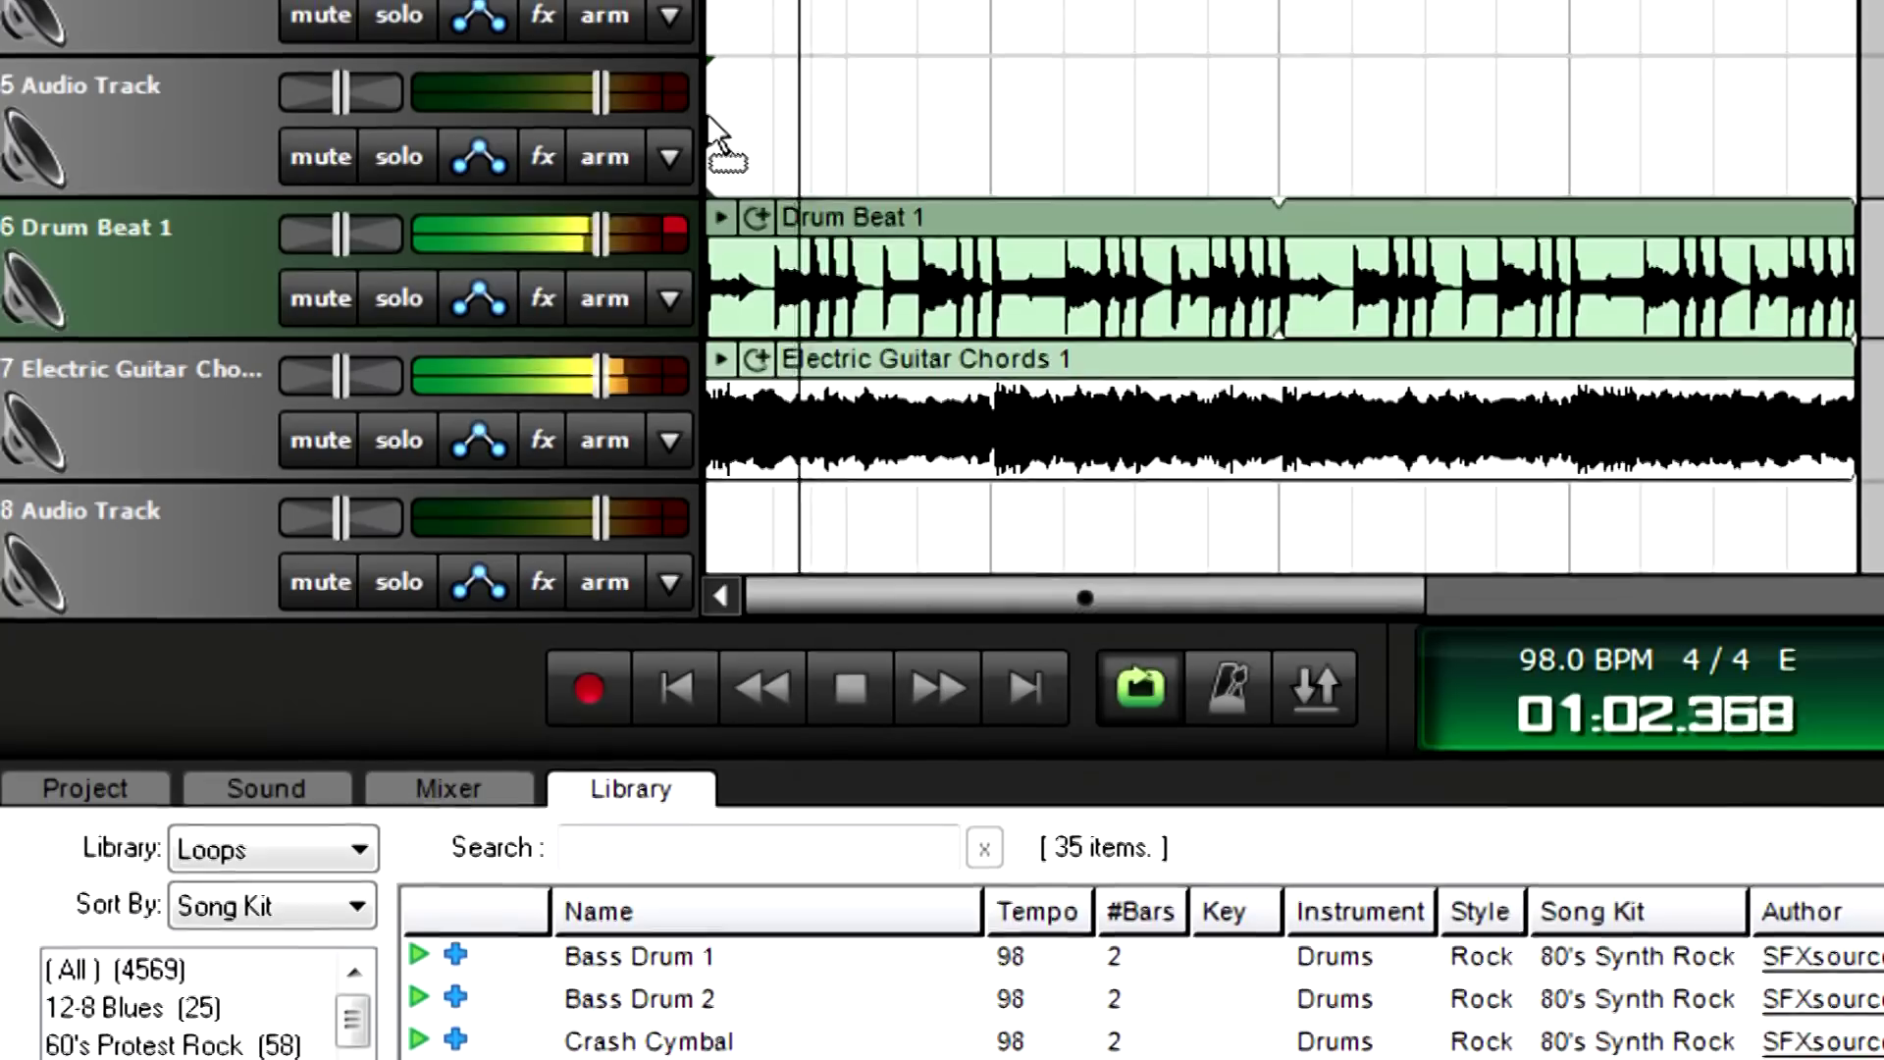
drag(711, 118, 713, 118)
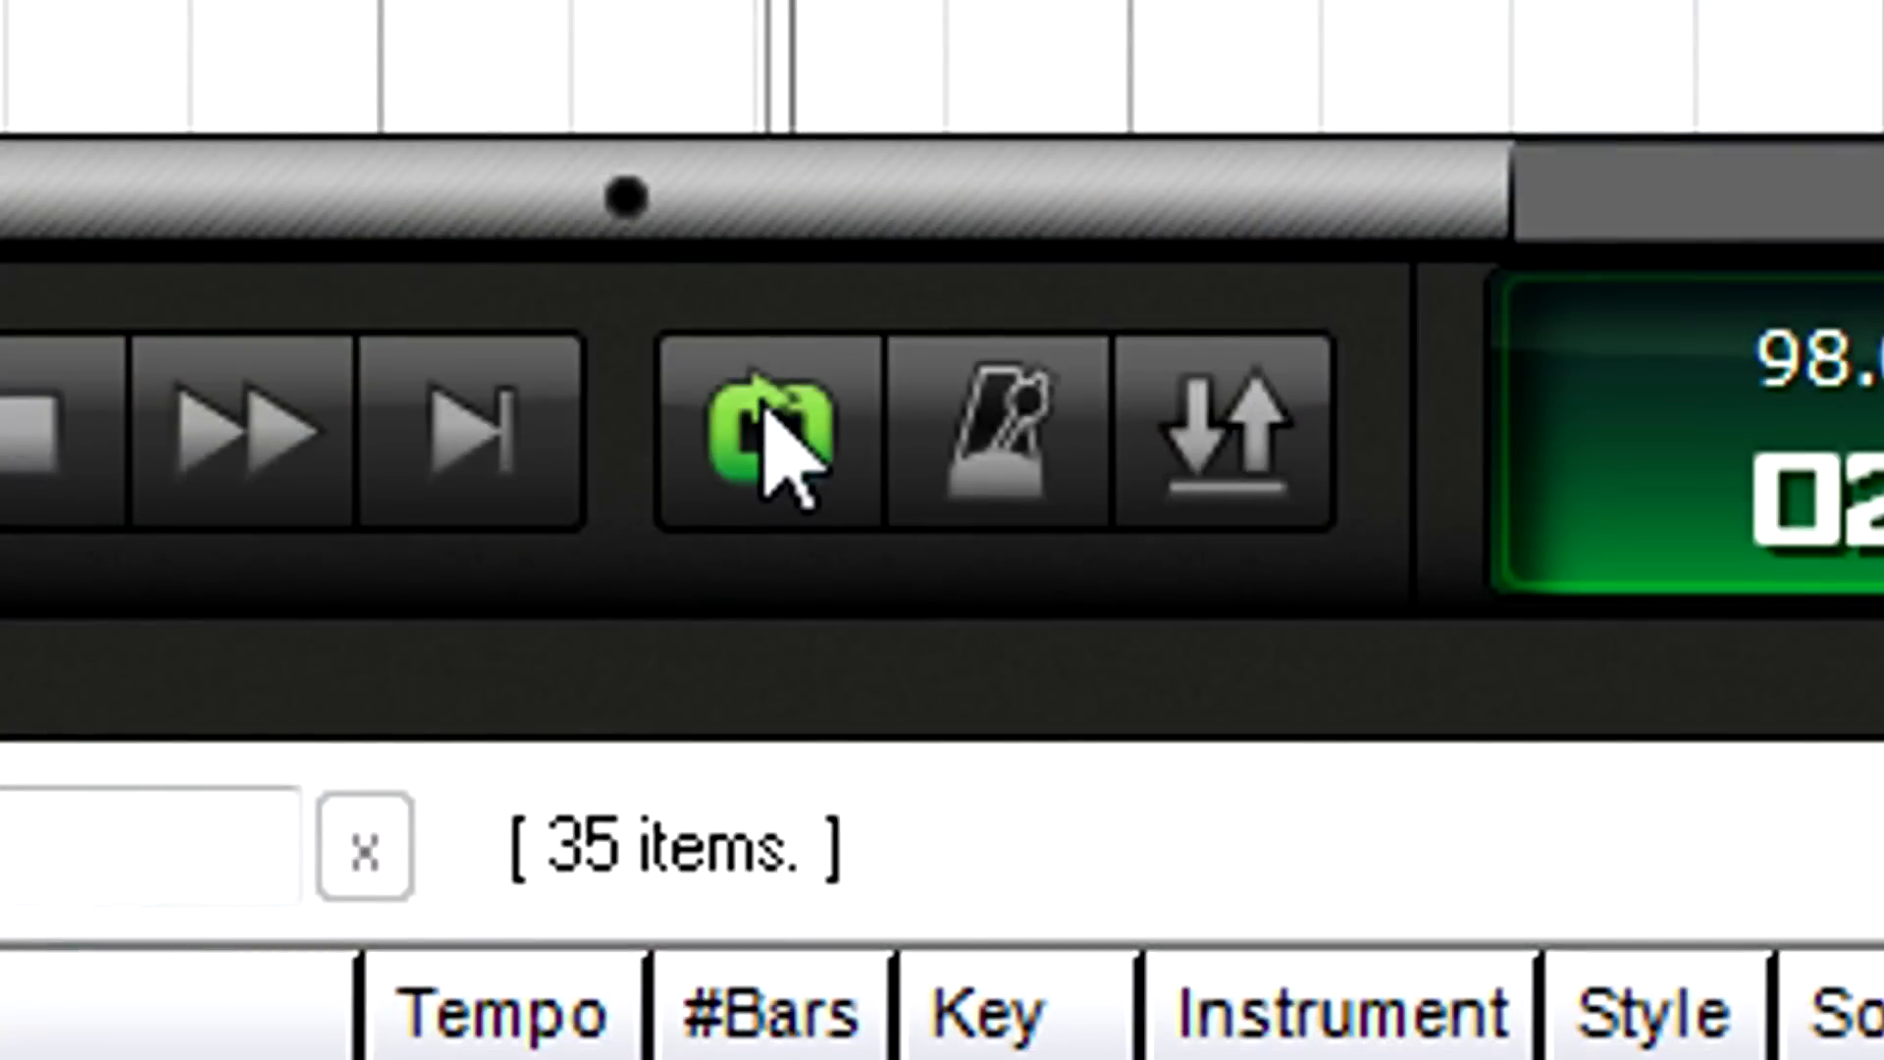
click(766, 410)
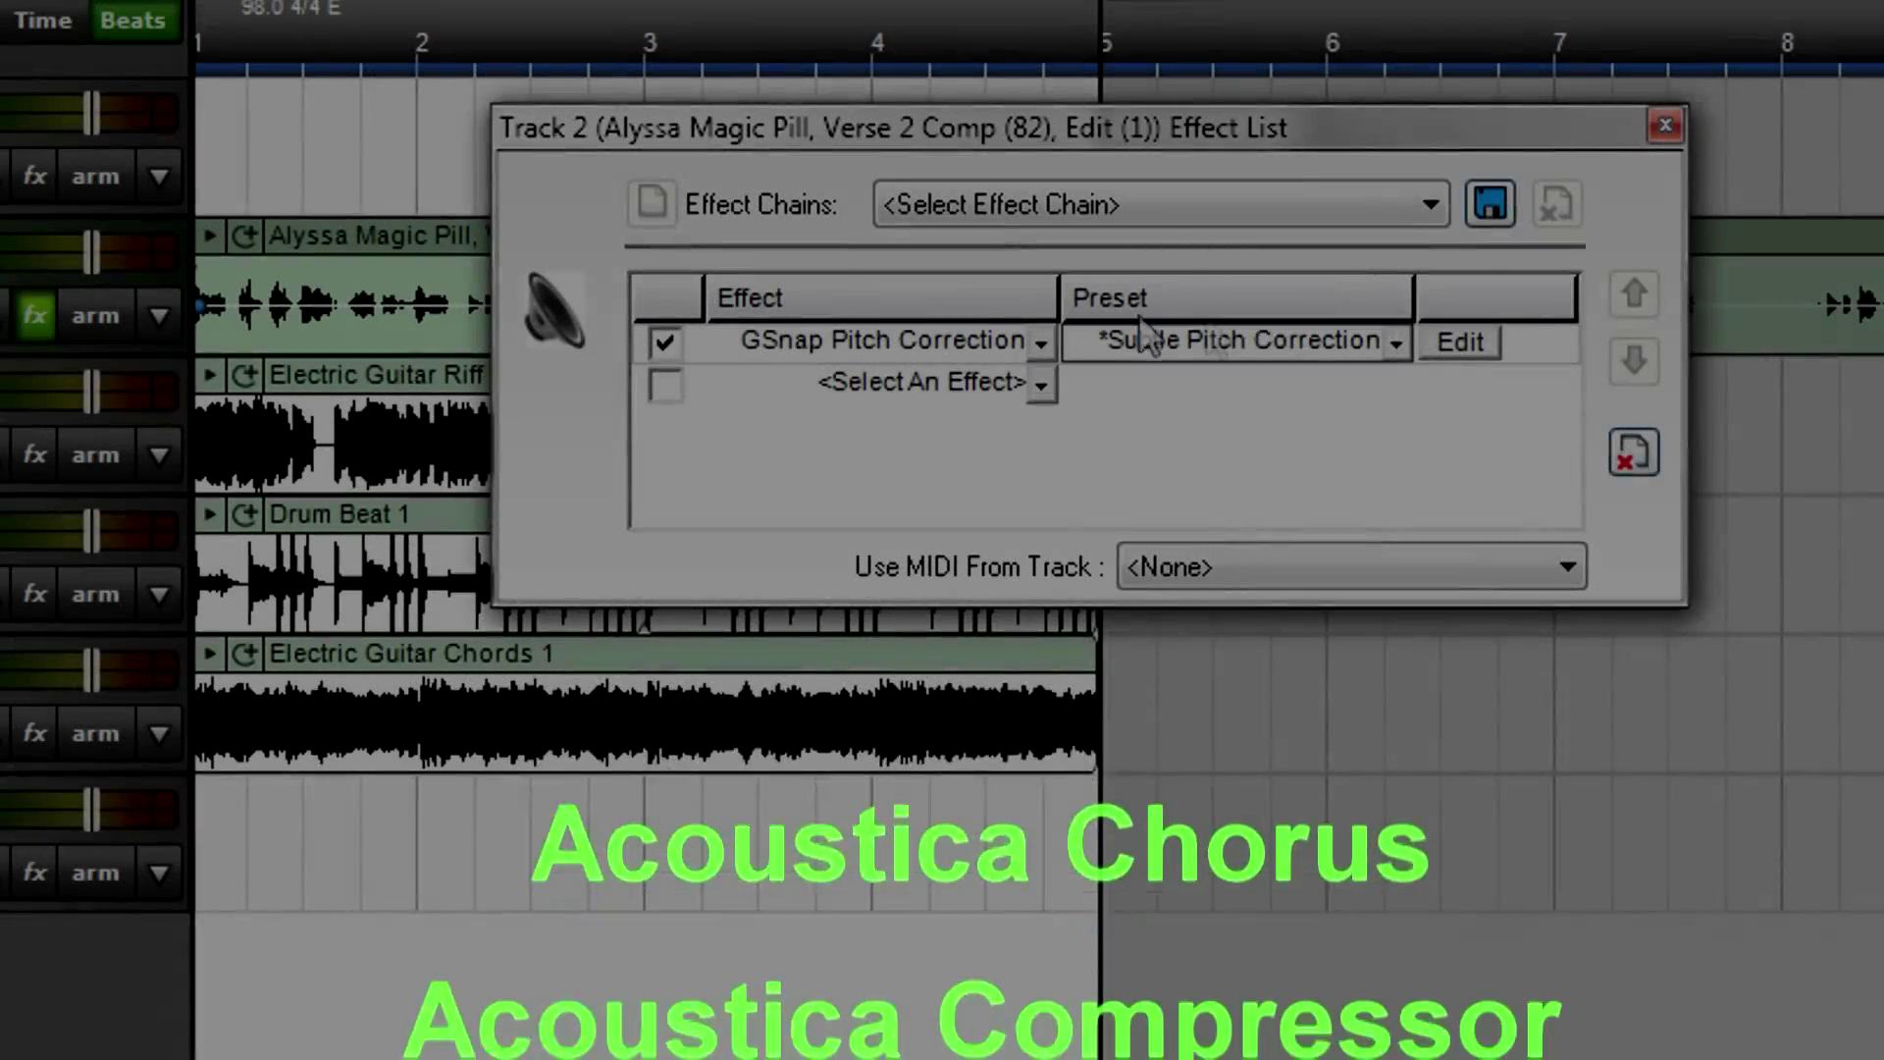
Step: Apply the Acoustic Guitar - Clean Wide Chorus effect chain to the guitar track
click(1443, 344)
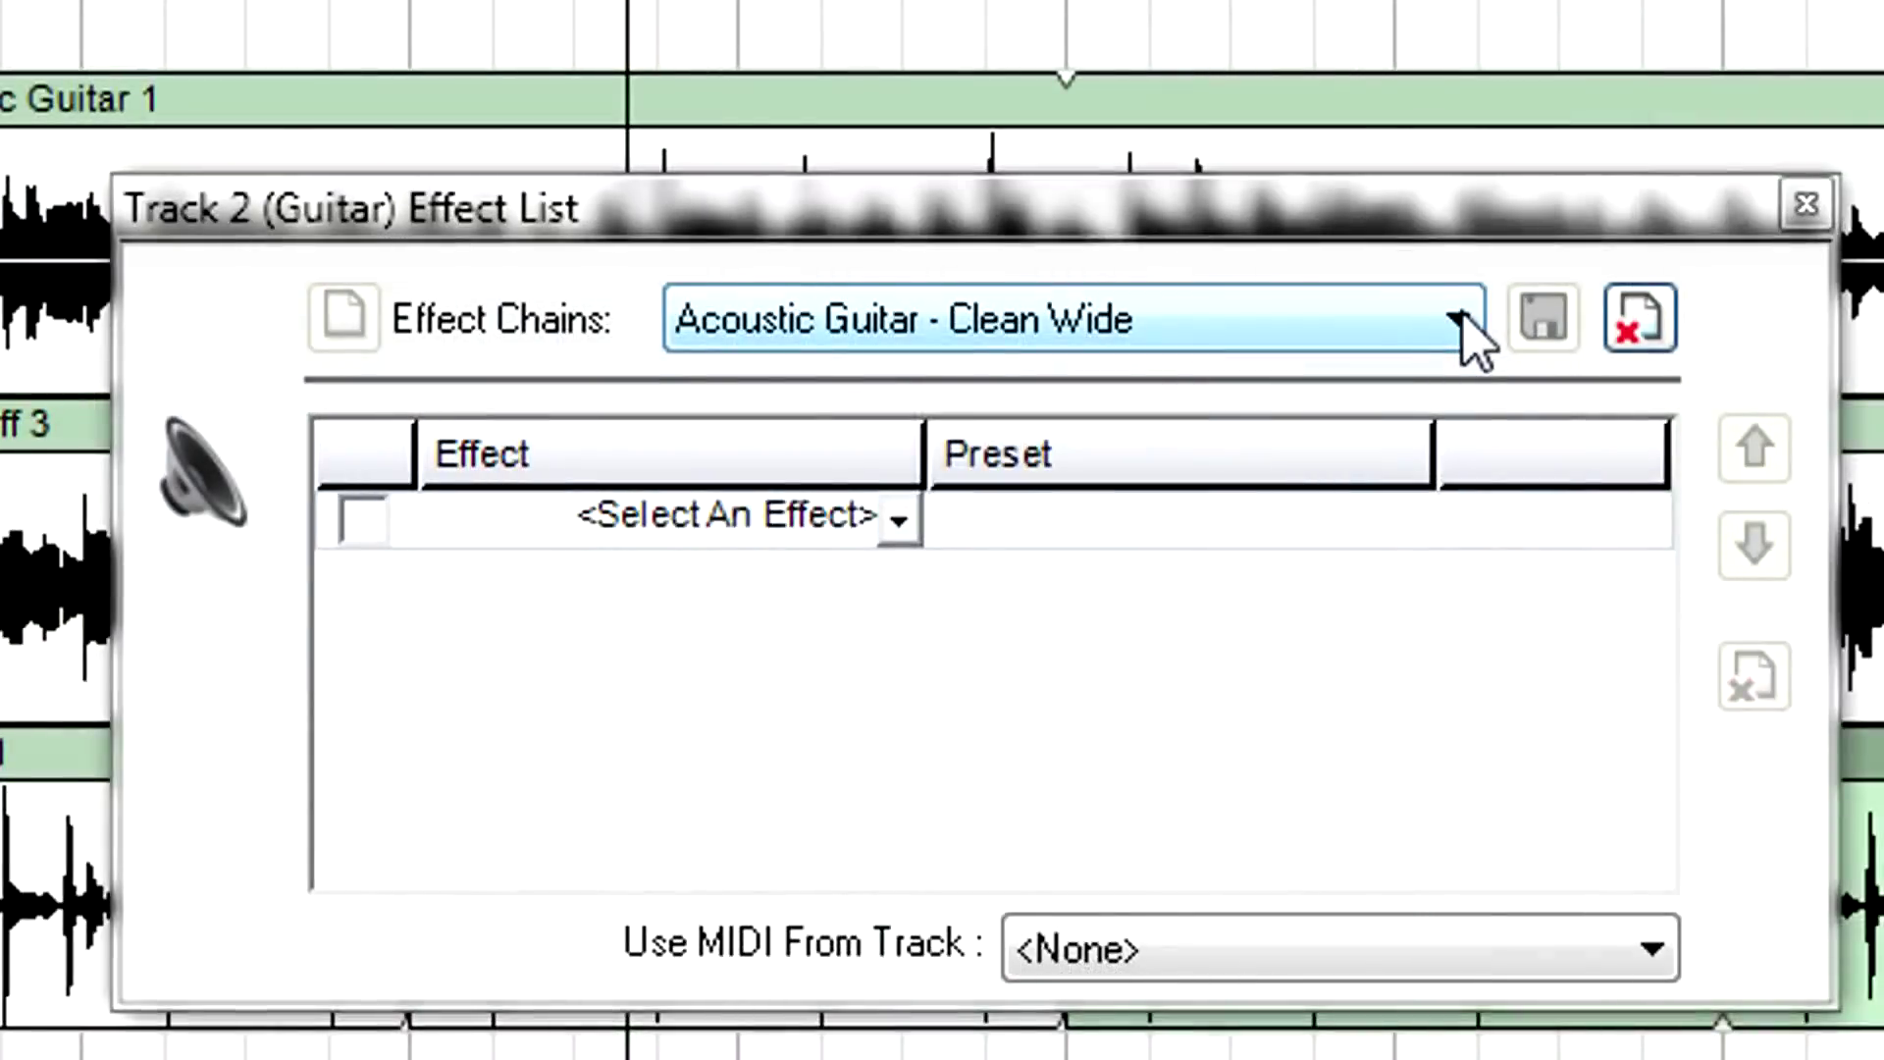
click(1462, 322)
click(1350, 426)
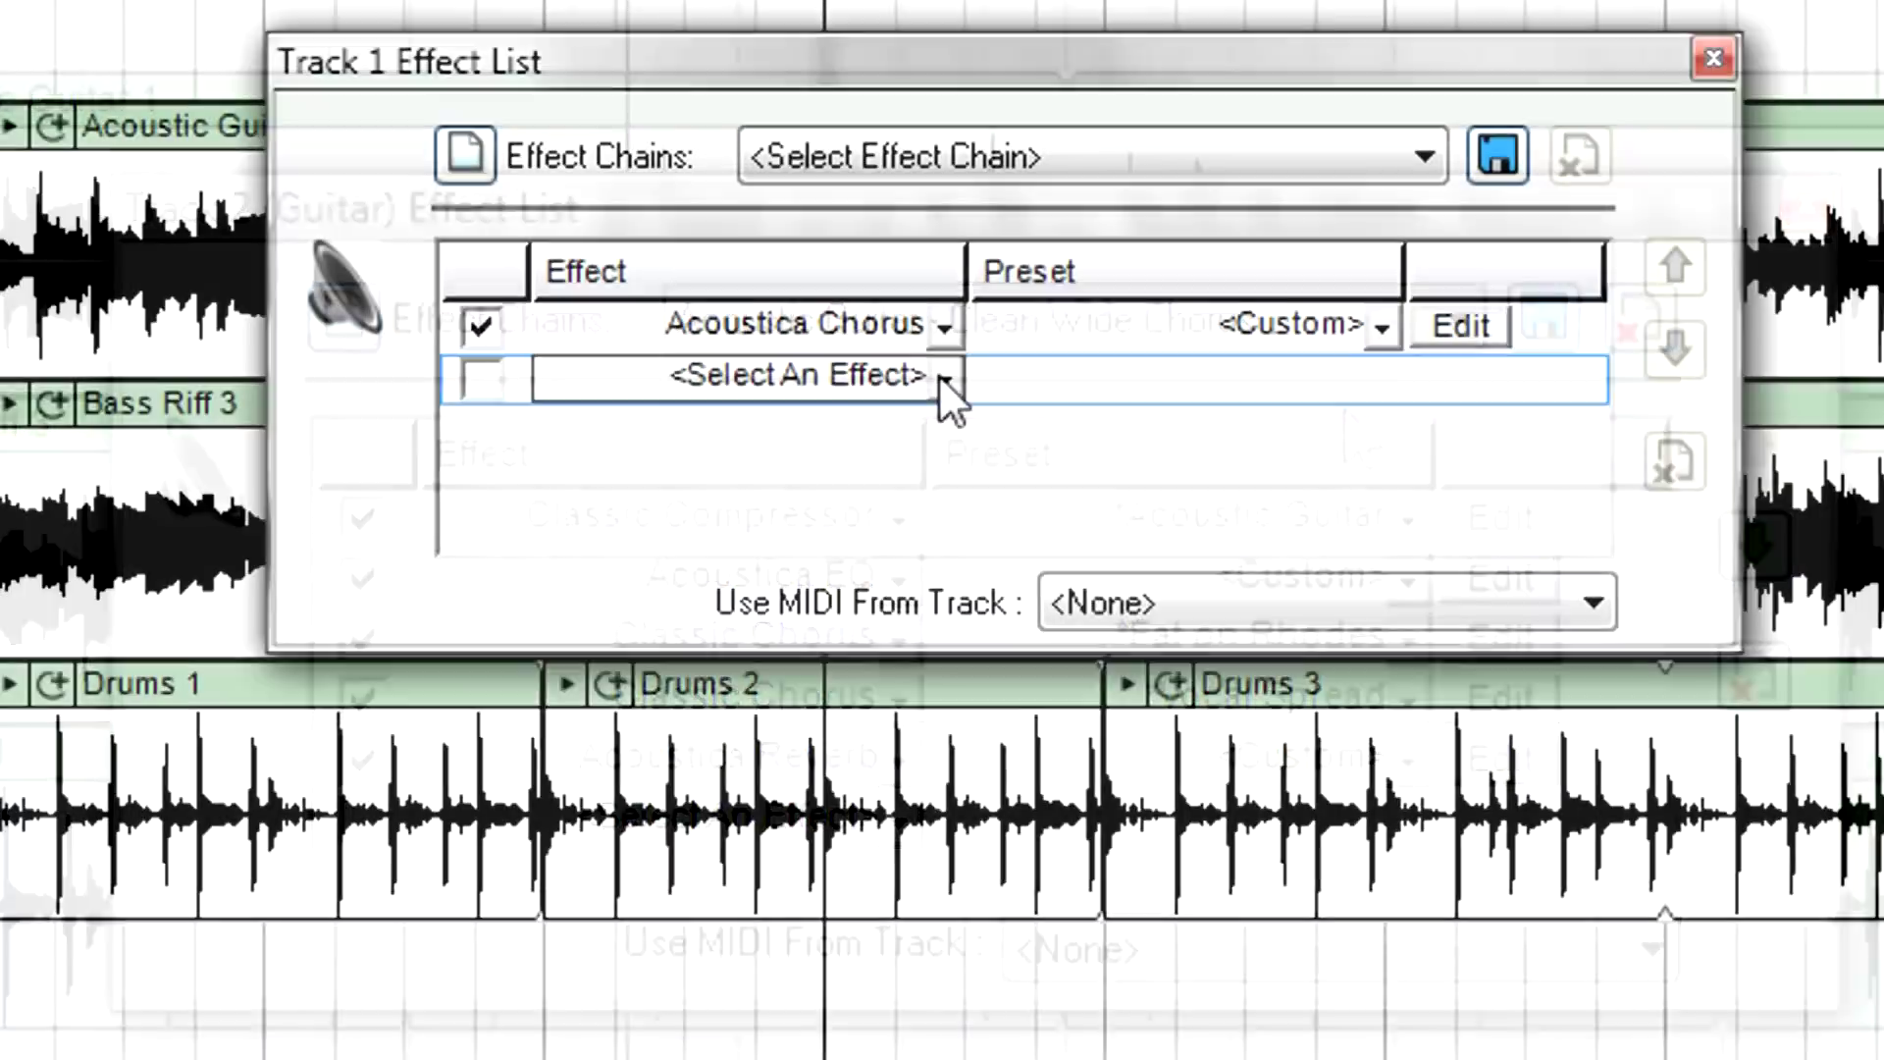
Step: Add 2016StereoRoom as track 1's second effect and open its settings
click(944, 378)
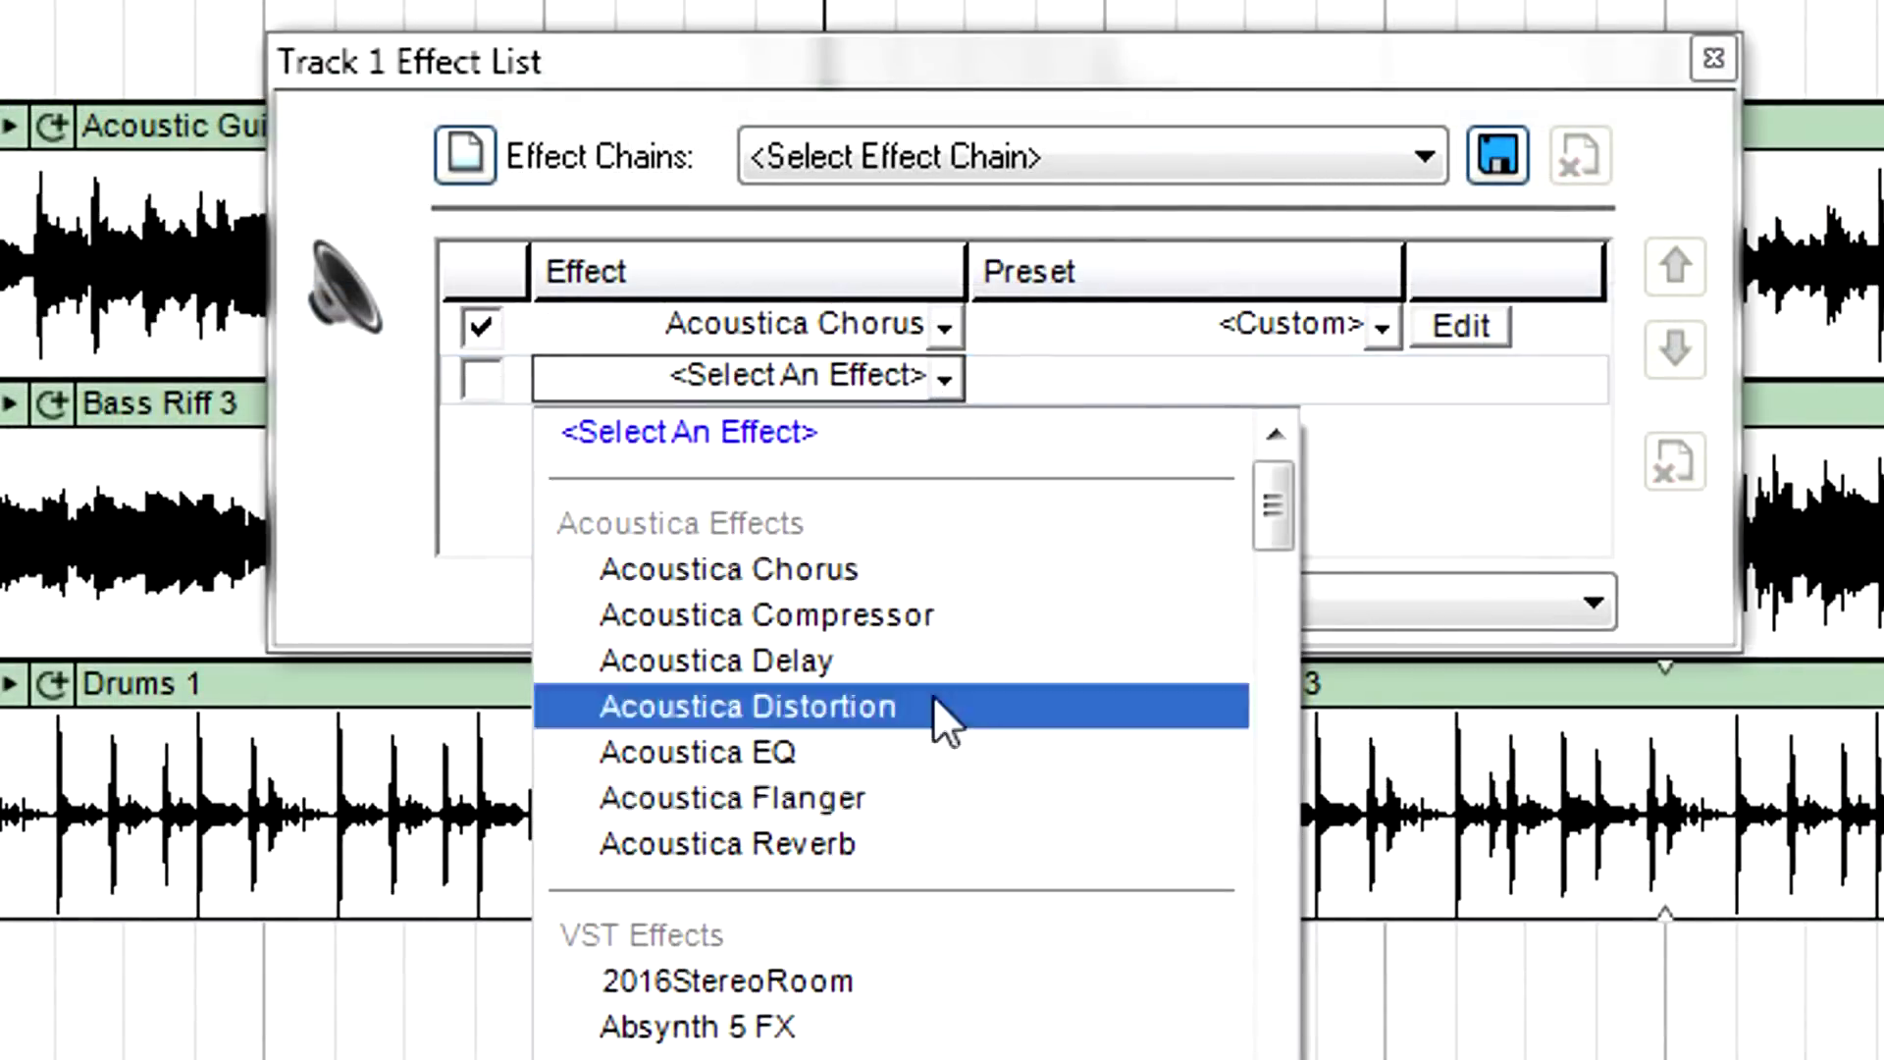
click(937, 966)
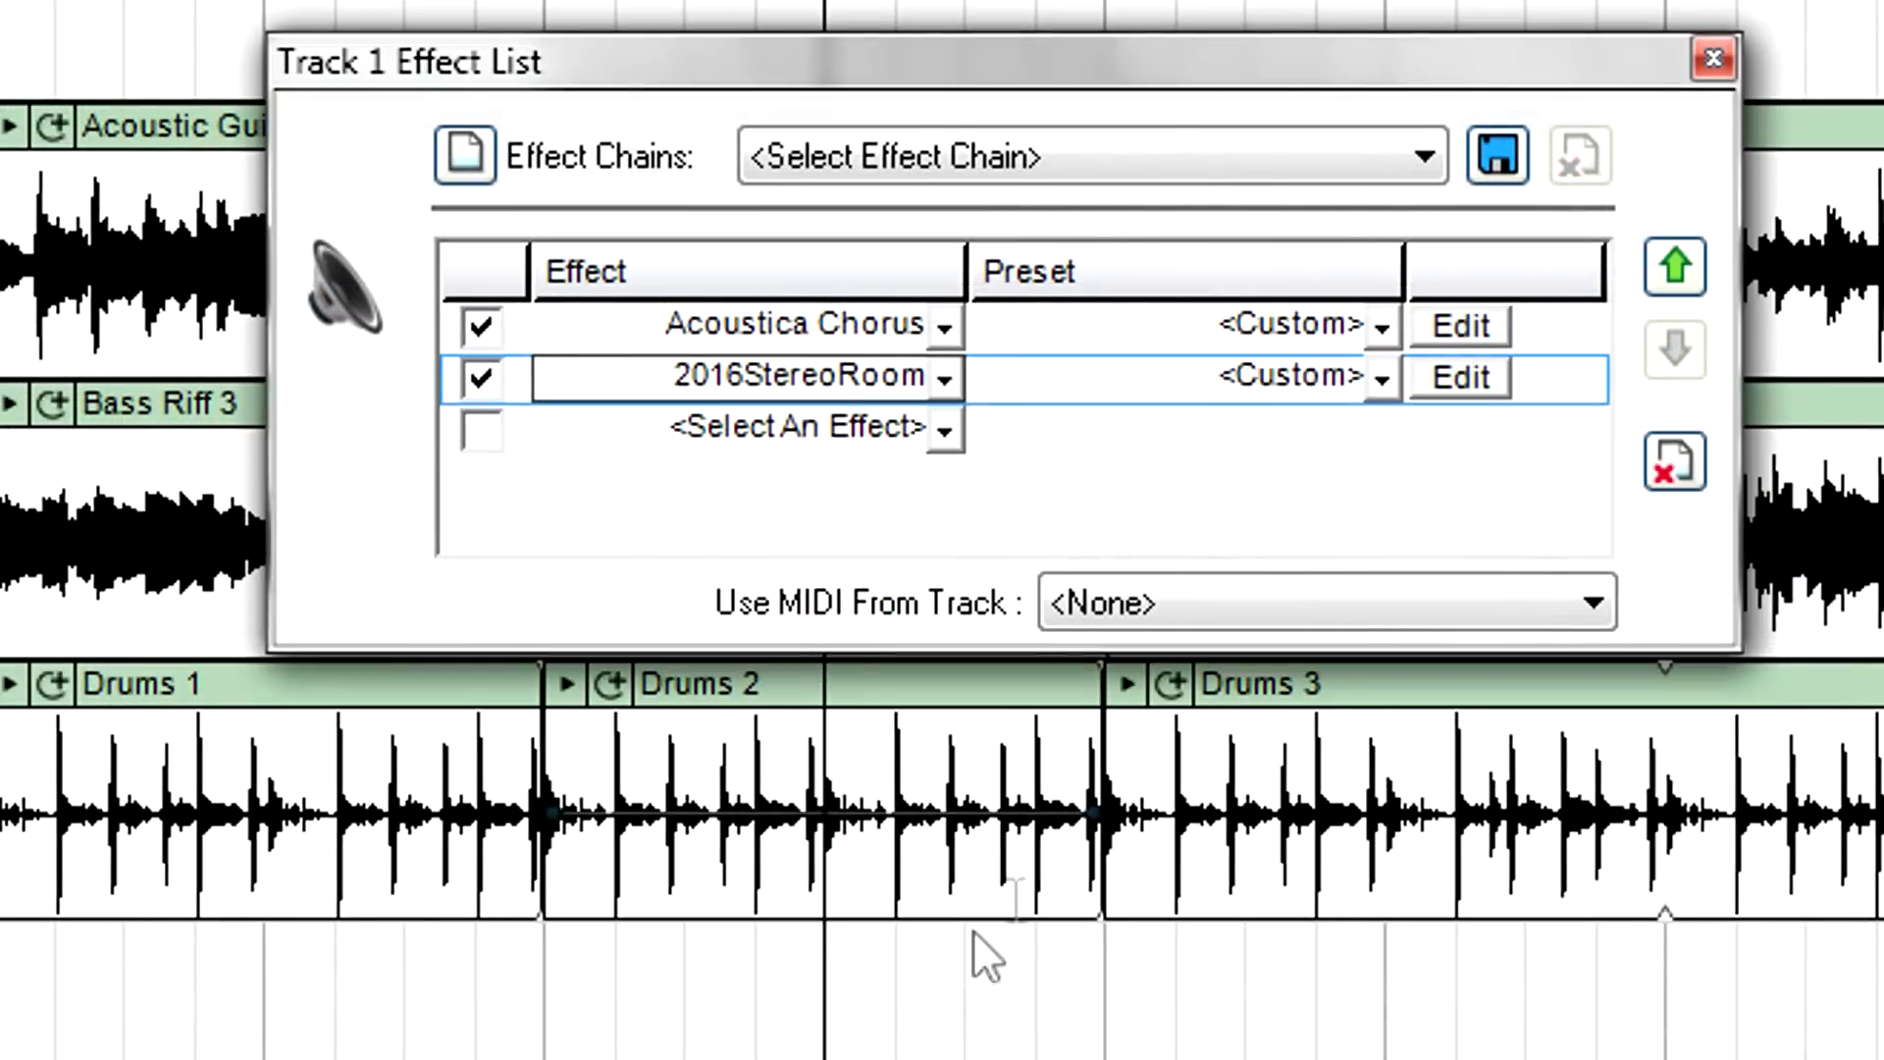
click(1462, 378)
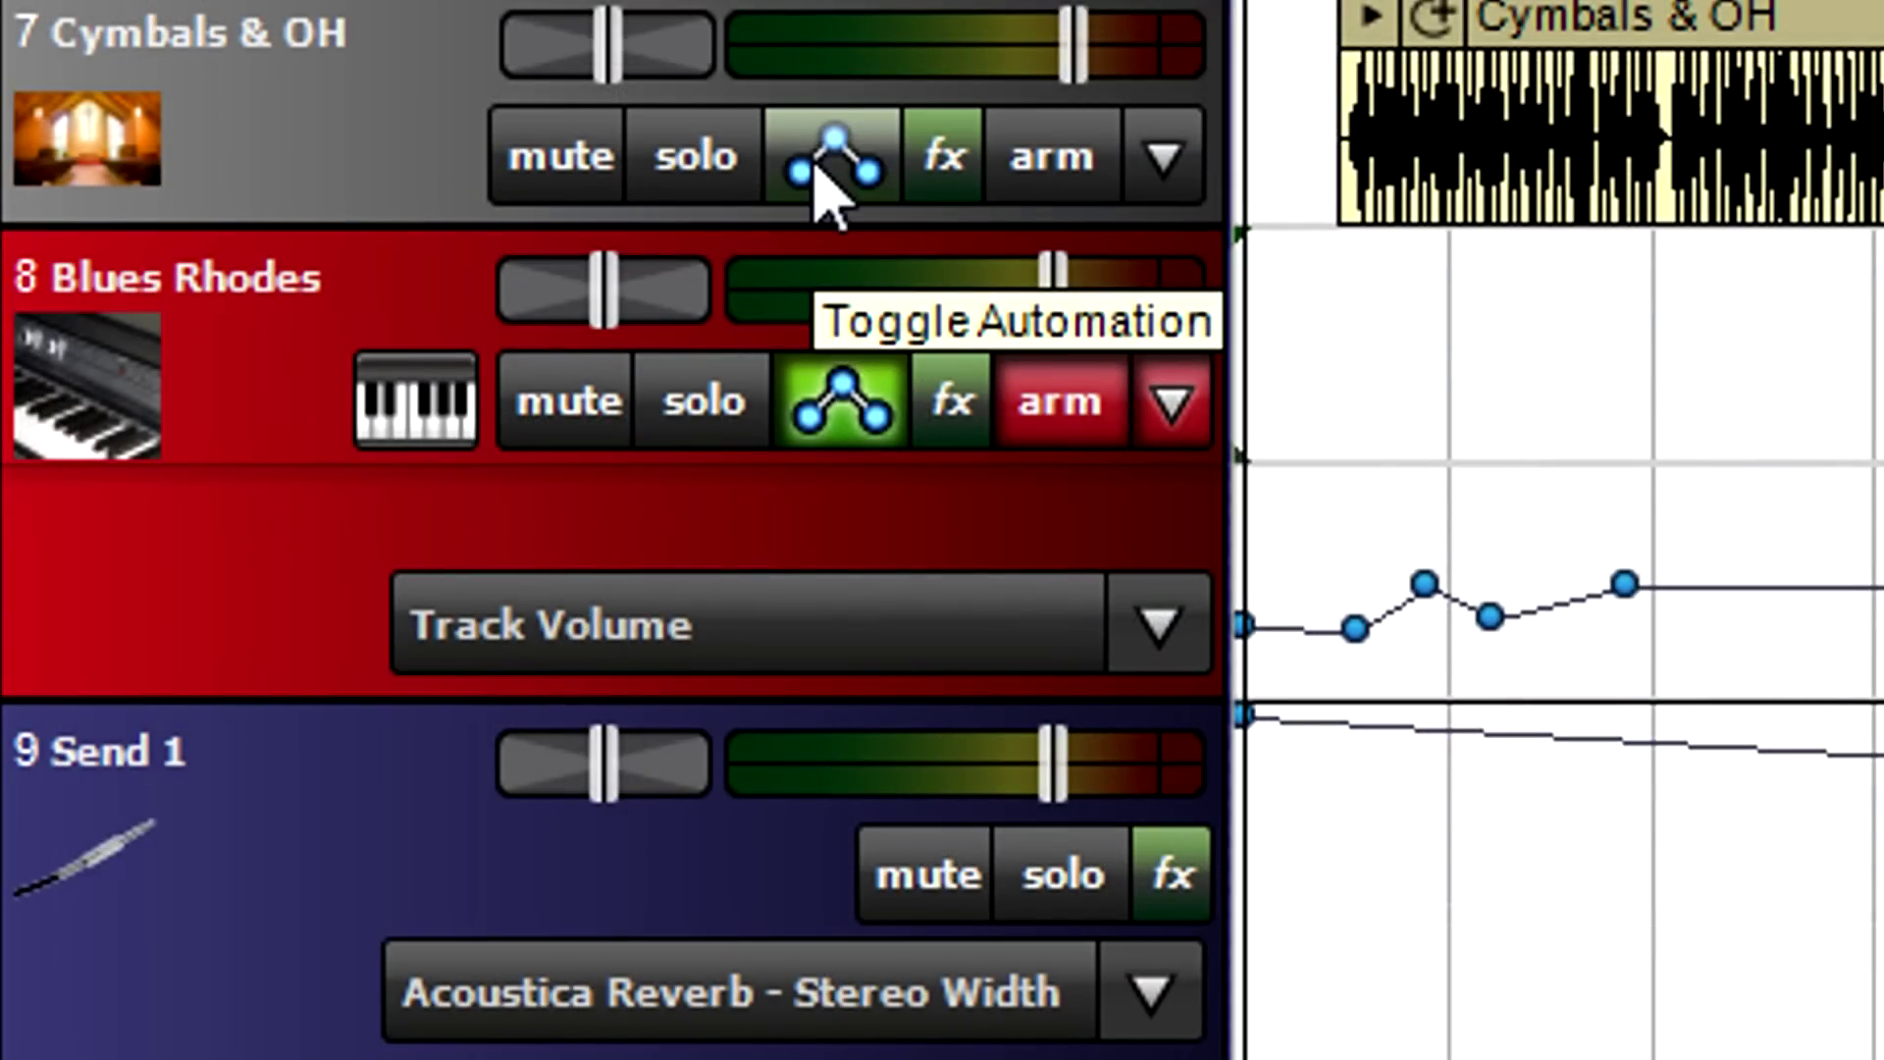
Step: Show Cymbals & OH volume automation and browse Blues Rhodes' Lounge Lizard automatable parameters
click(830, 172)
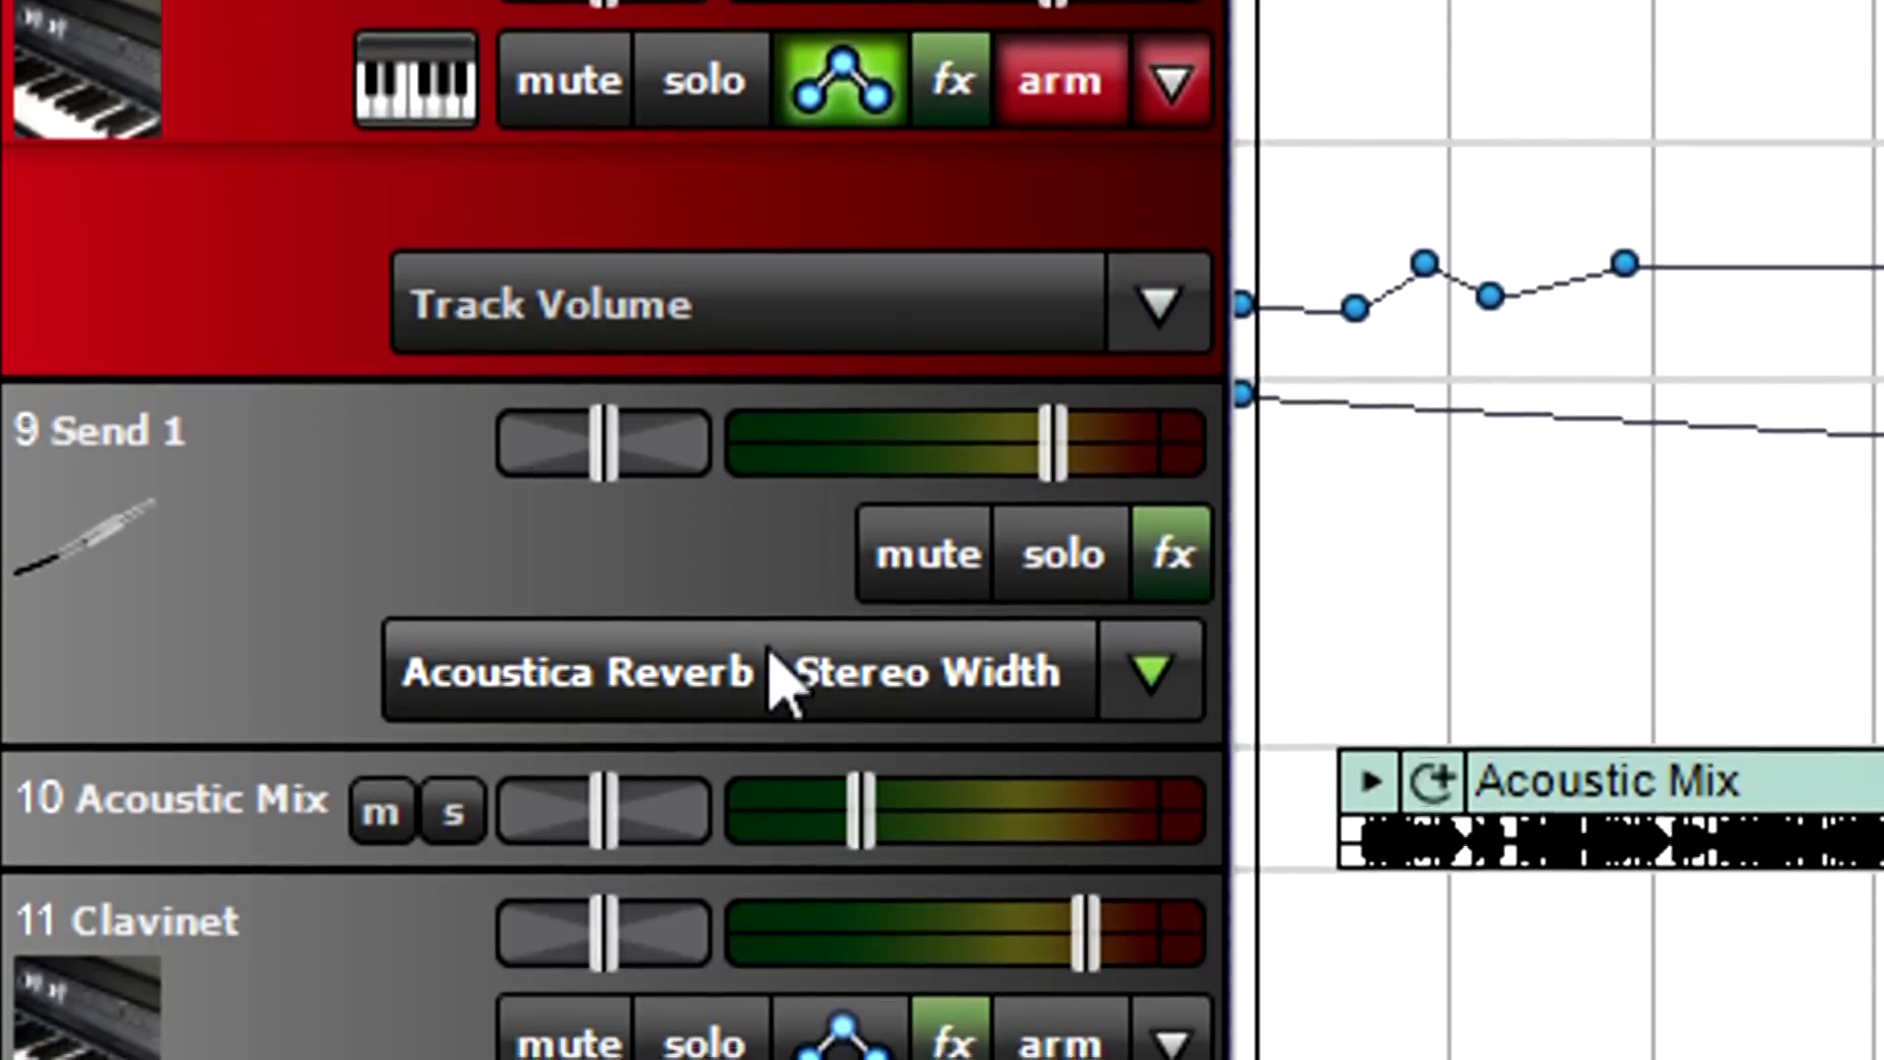
click(780, 456)
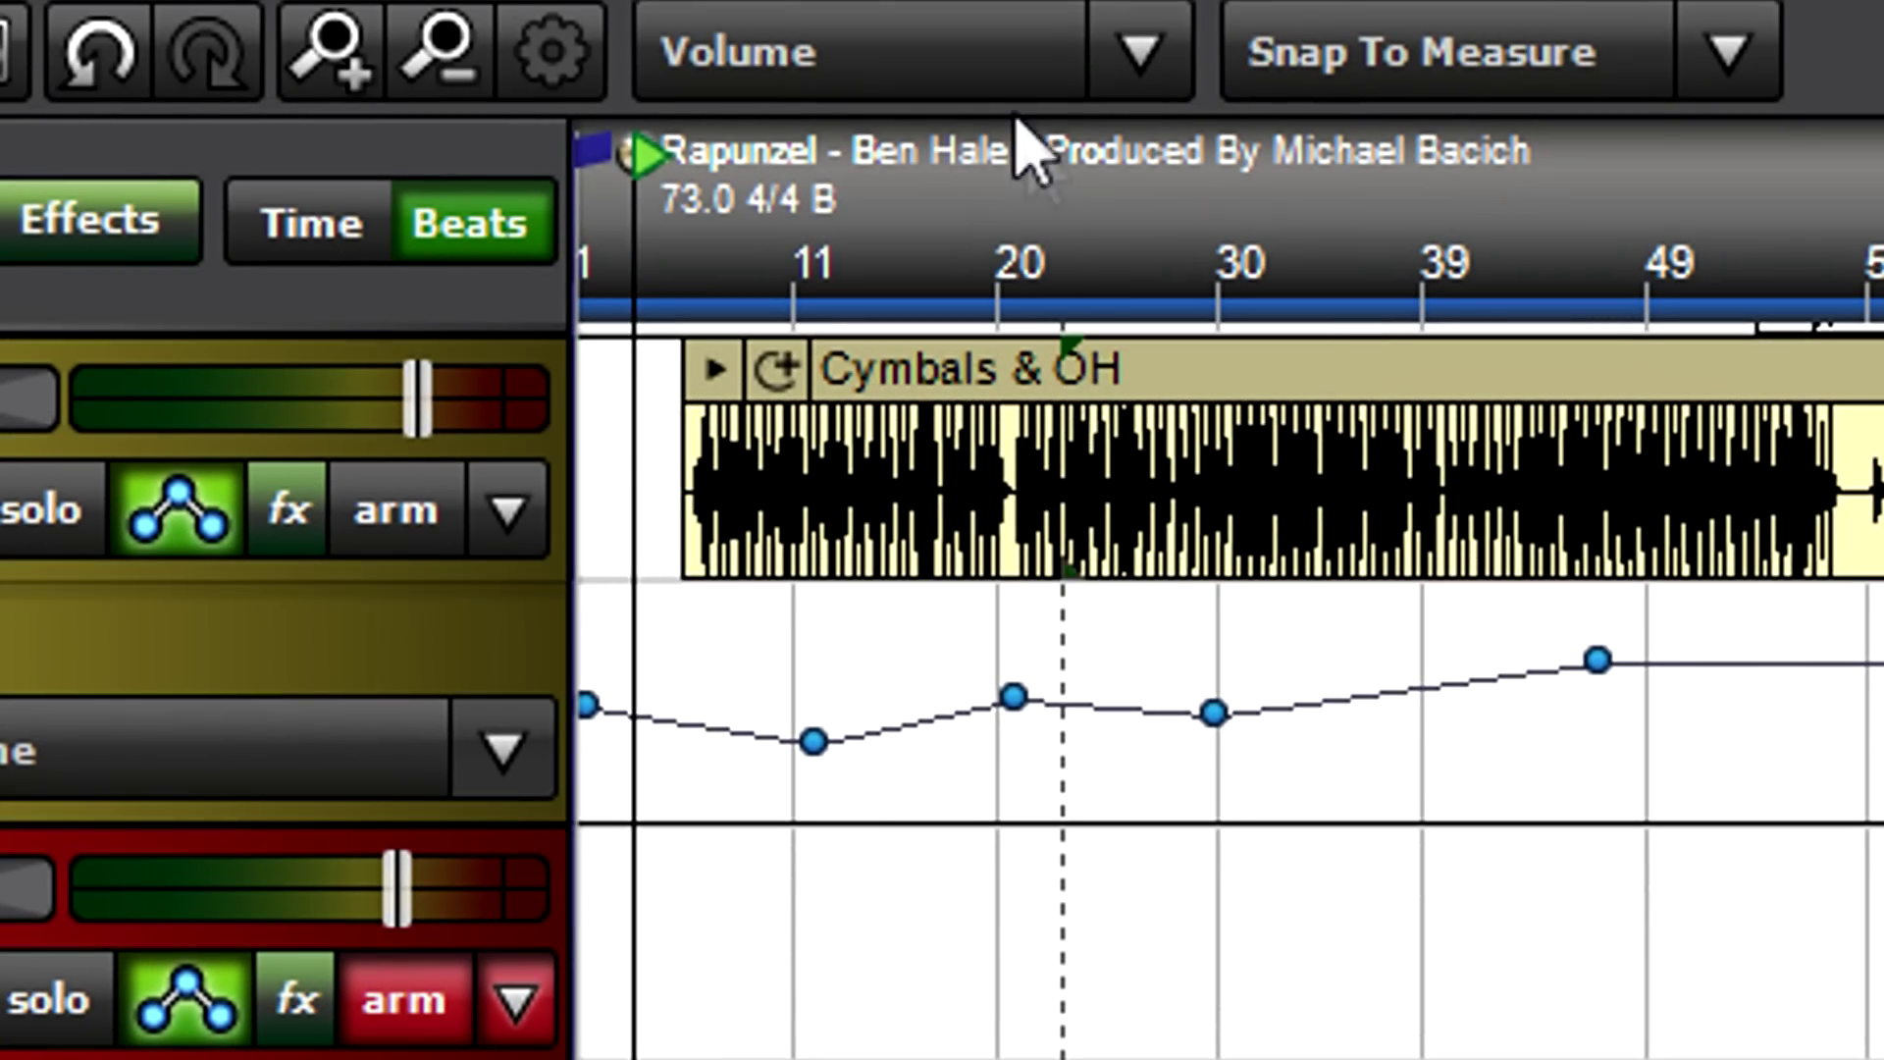
click(898, 78)
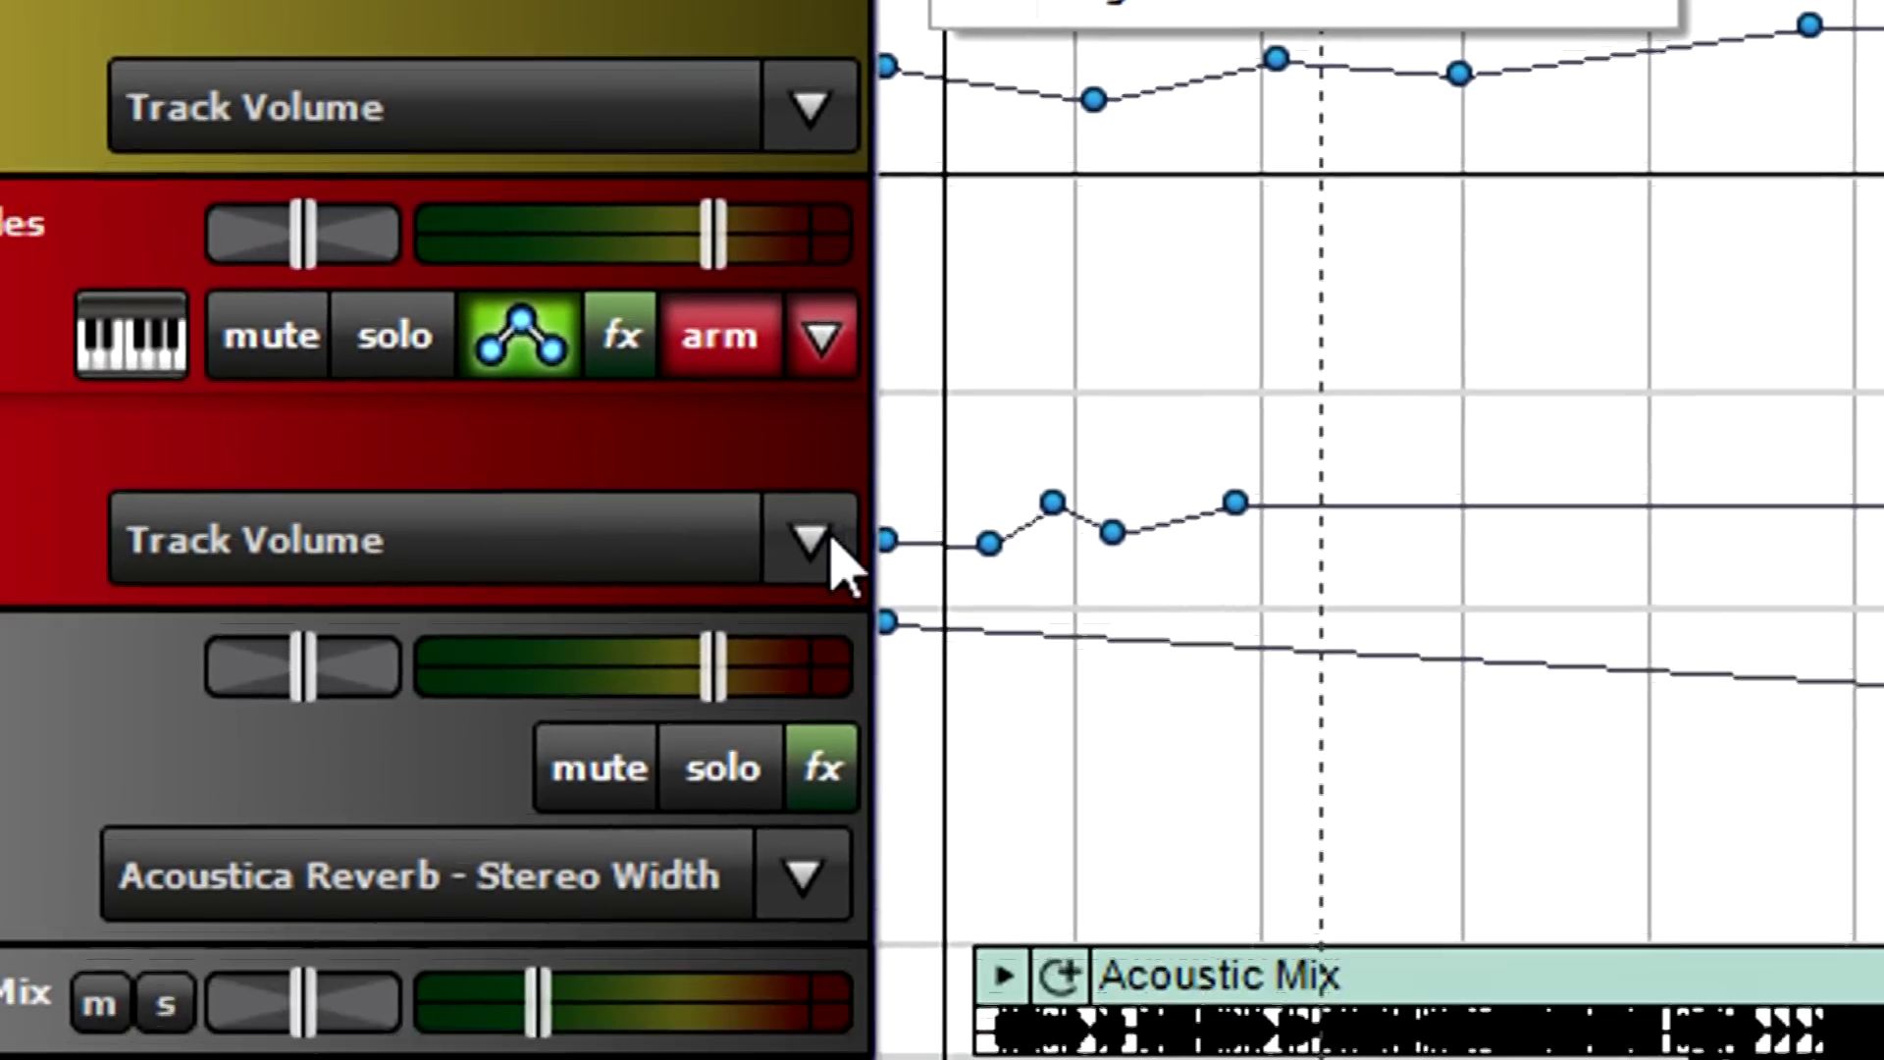
click(989, 137)
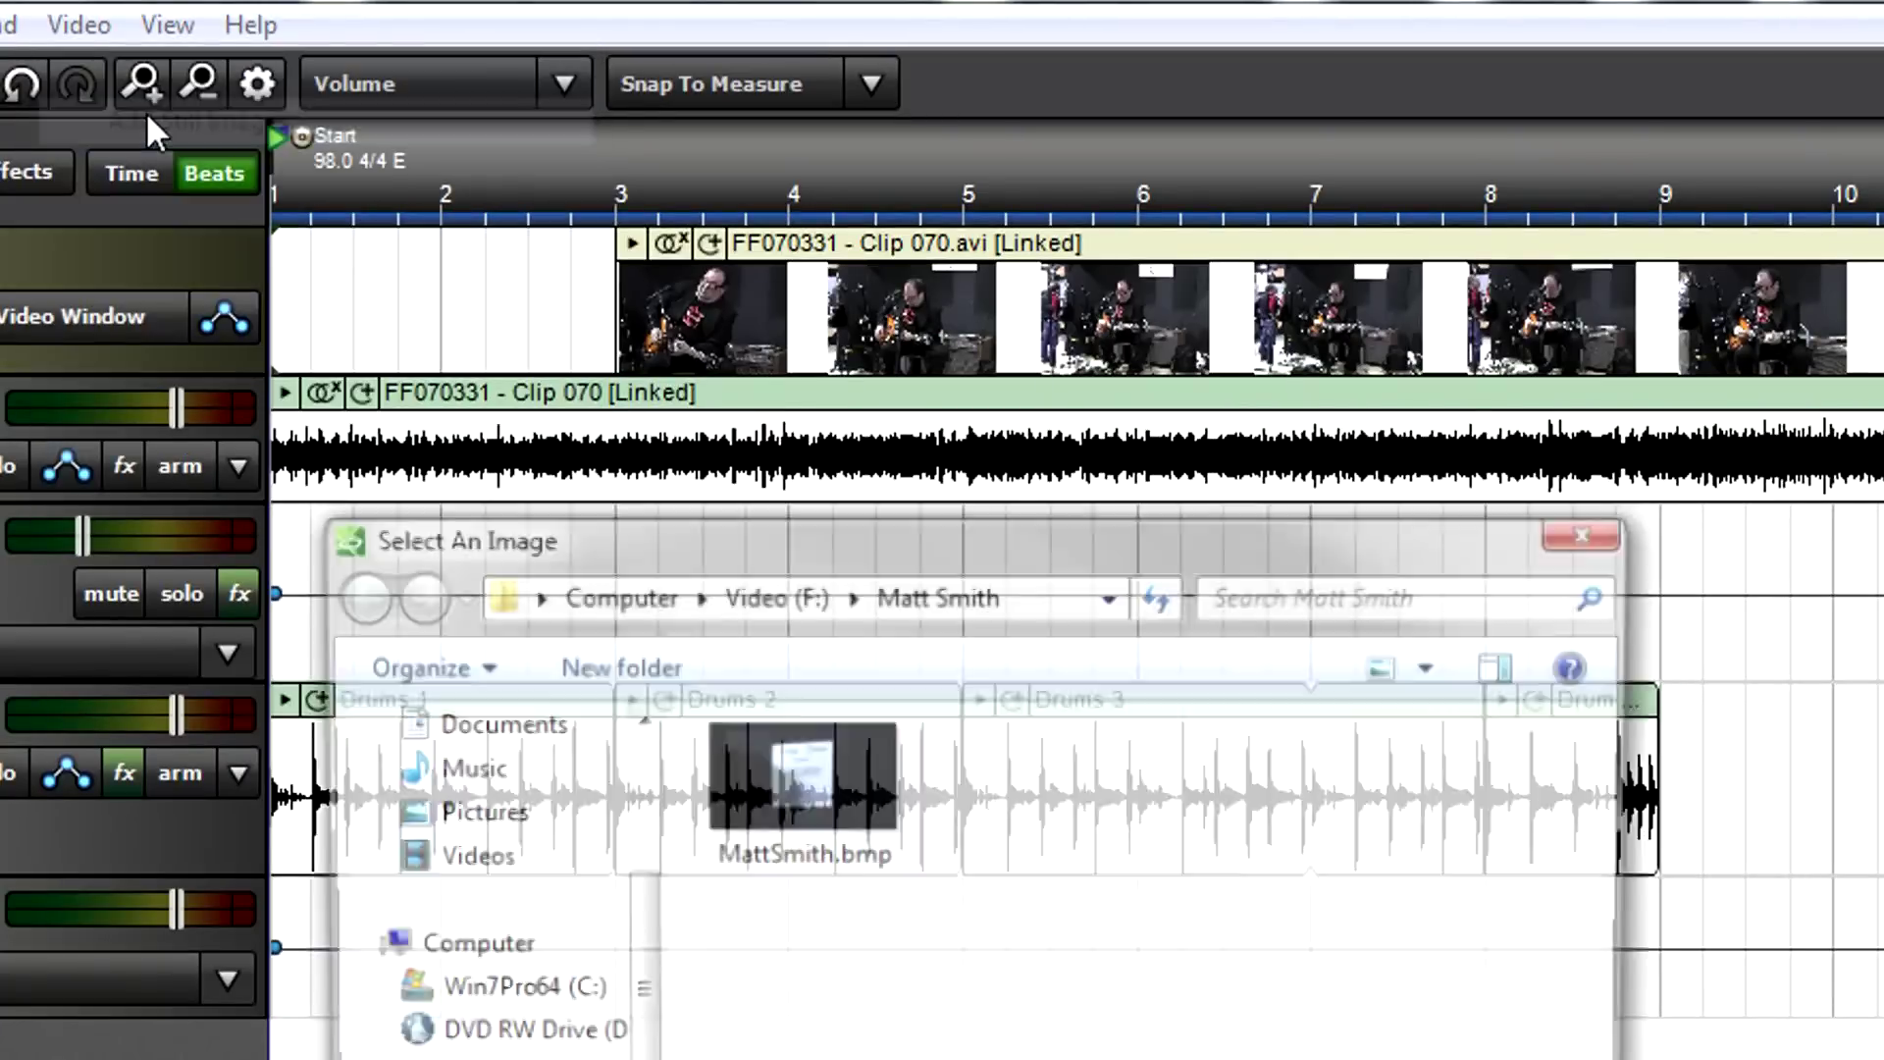
double_click(783, 731)
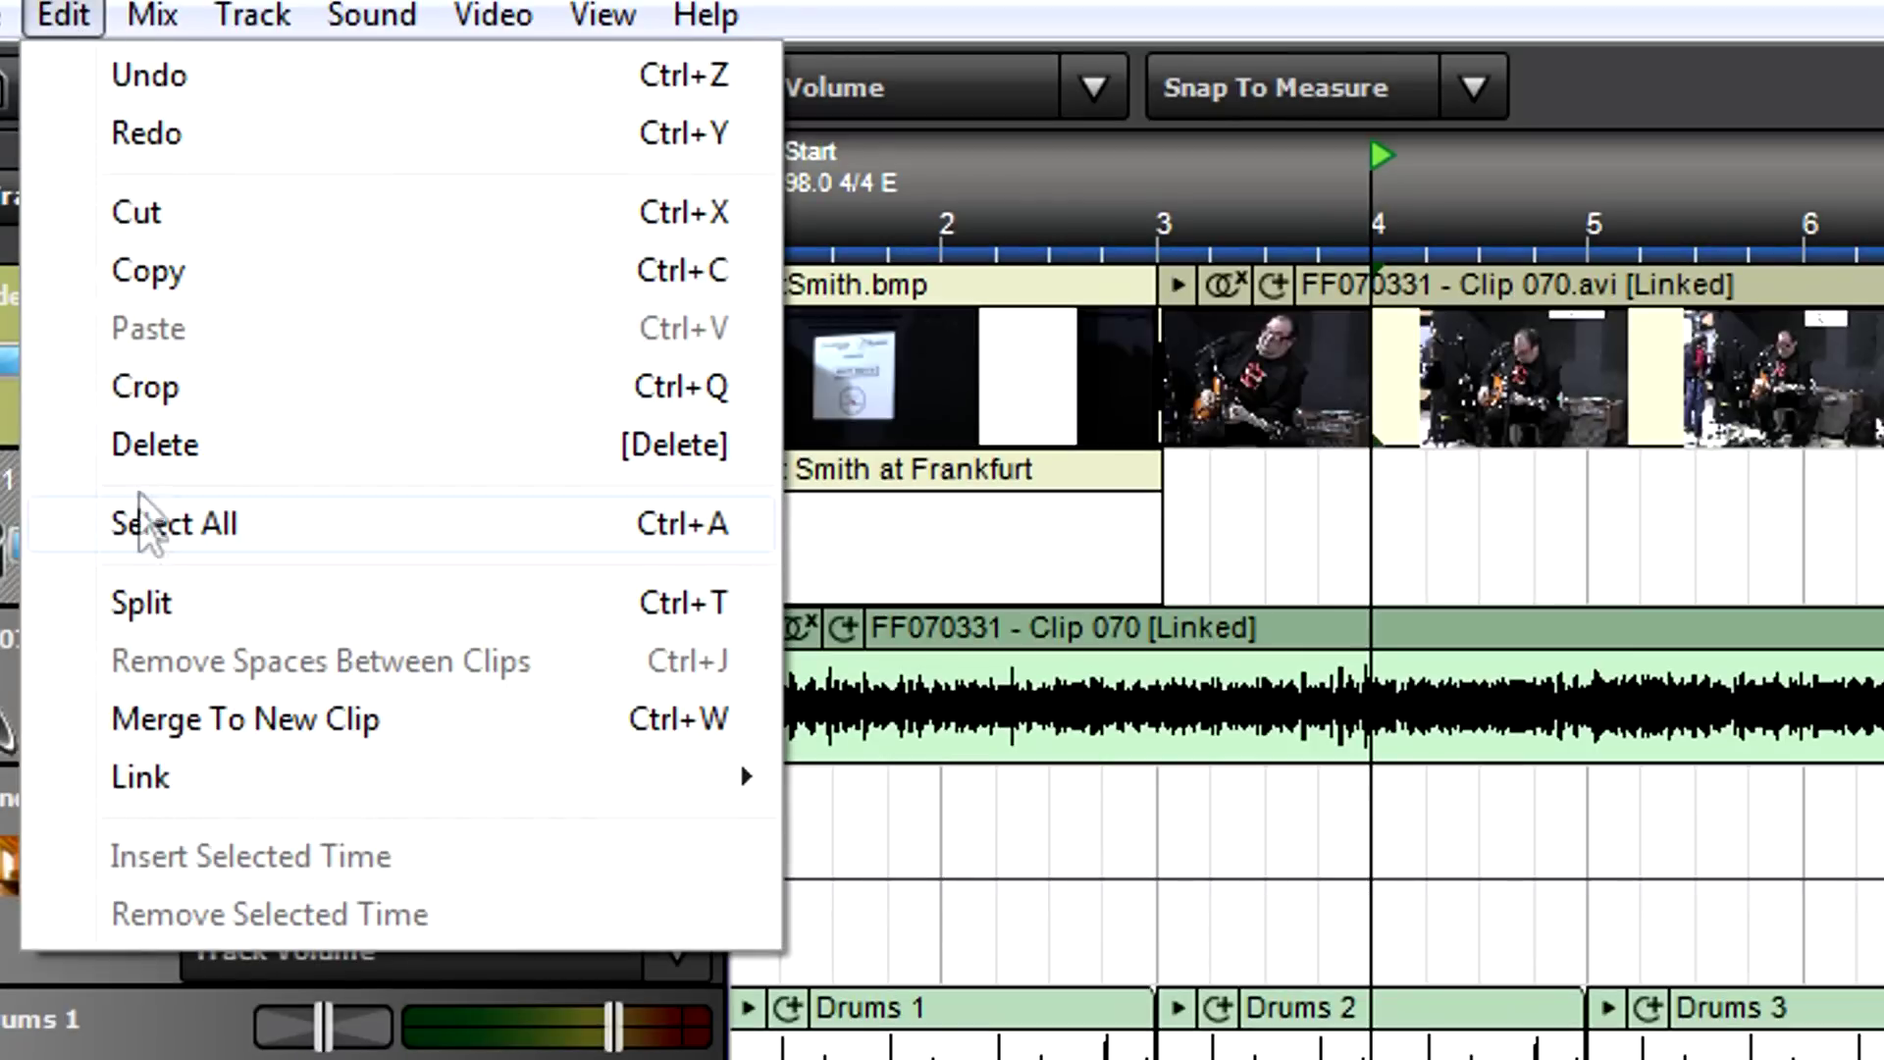
click(143, 604)
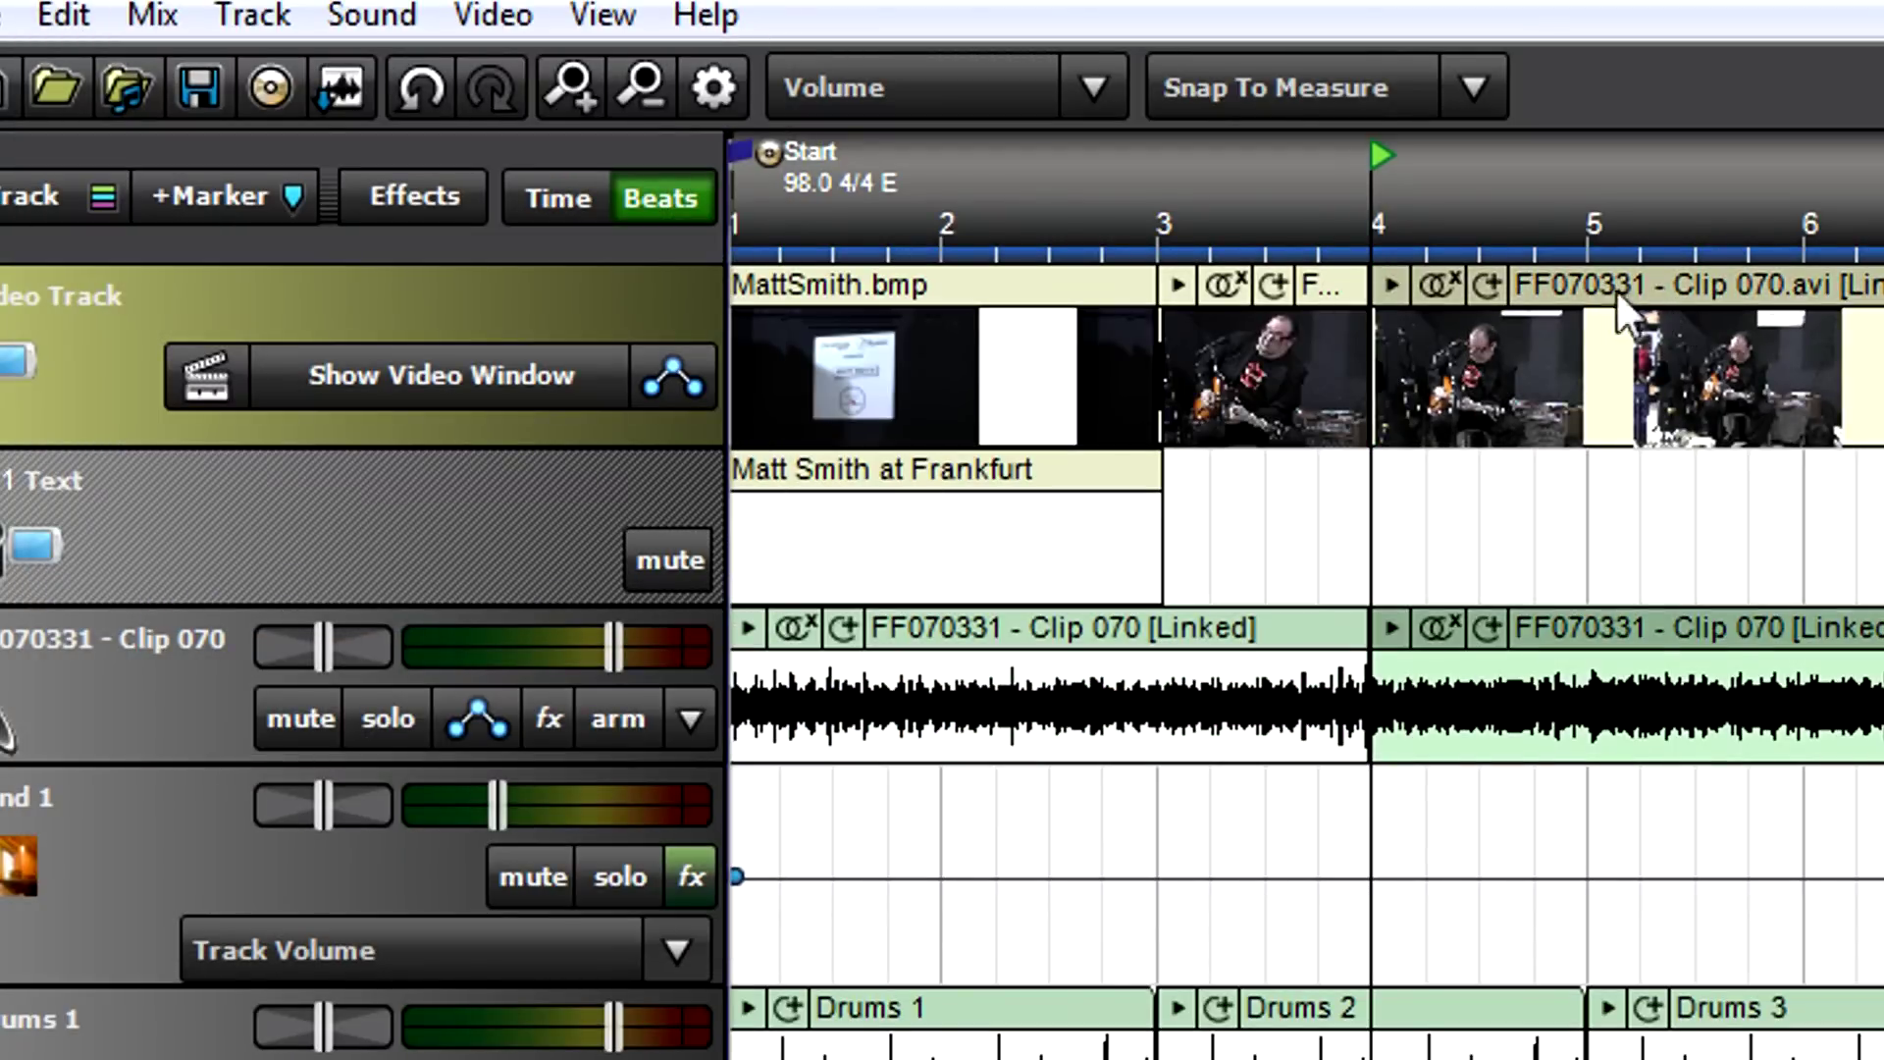
drag(1671, 308, 1527, 289)
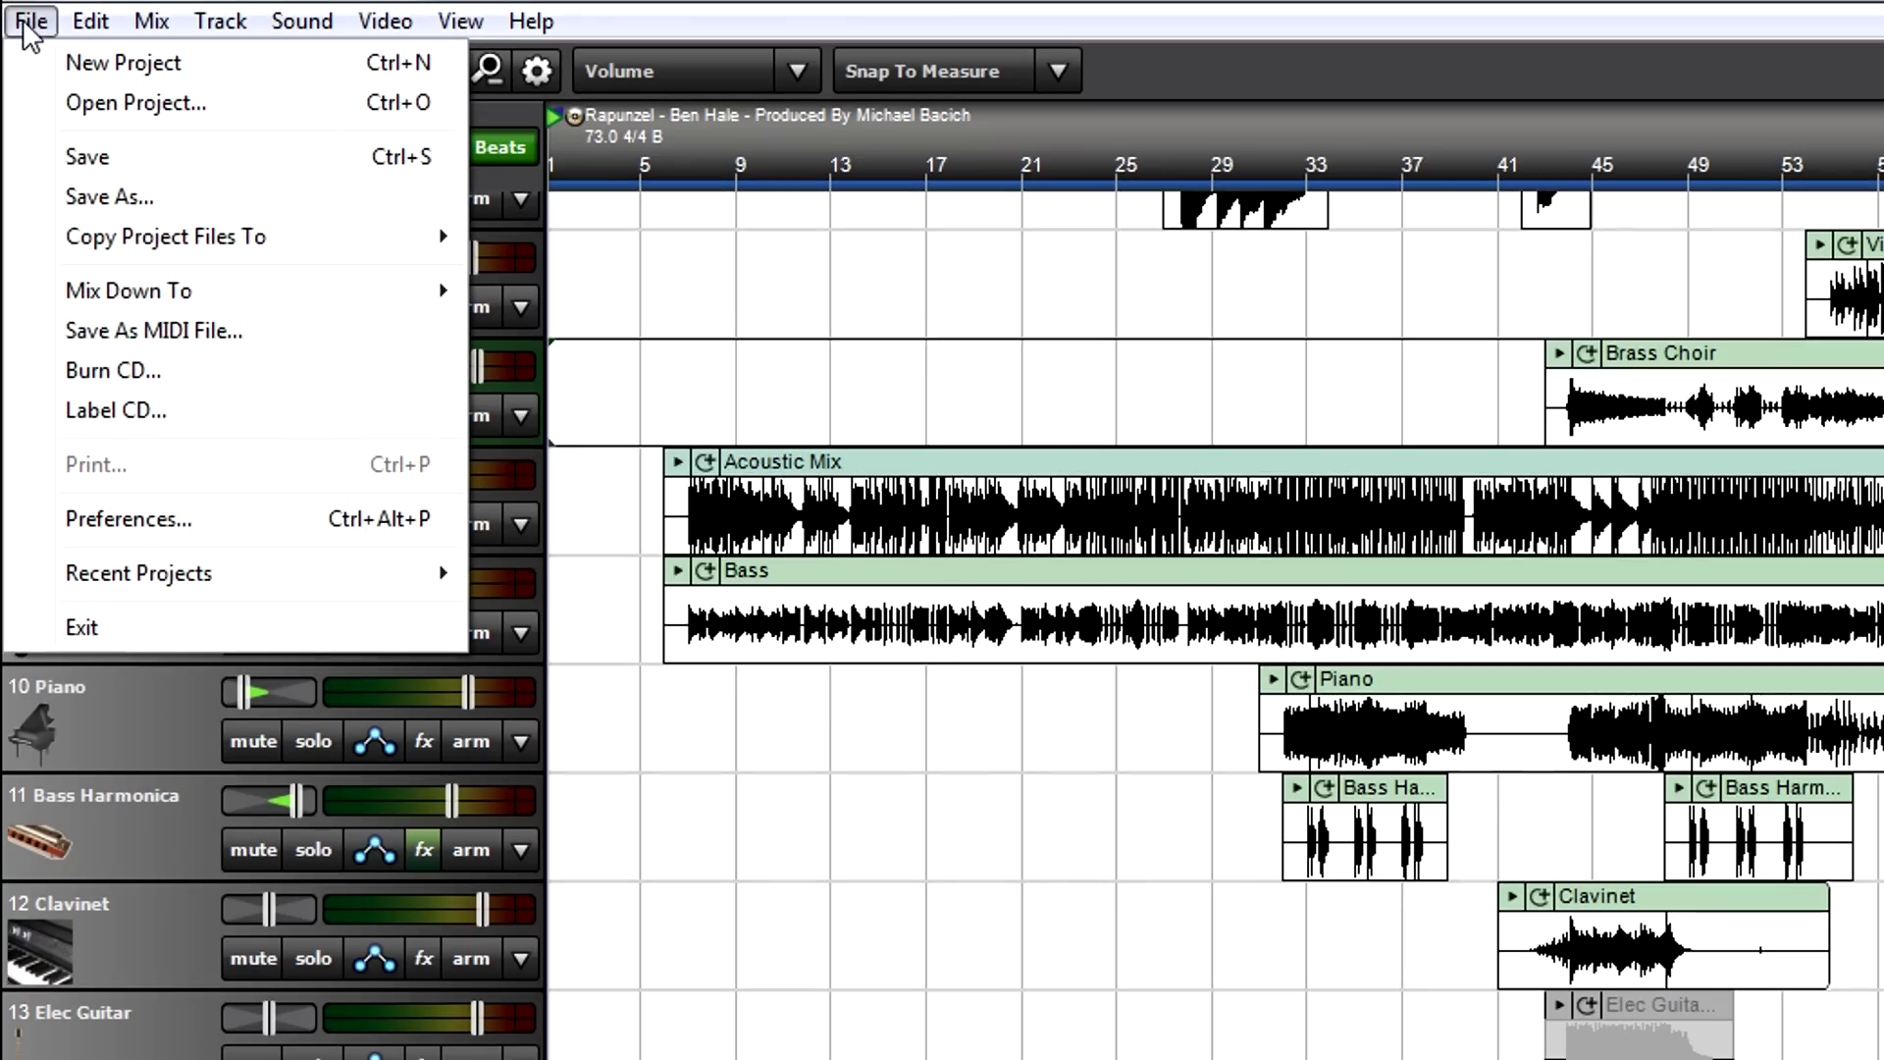
Step: Open the Burn Audio CD dialog for the song, with CD-TEXT Rapunzel2
click(122, 373)
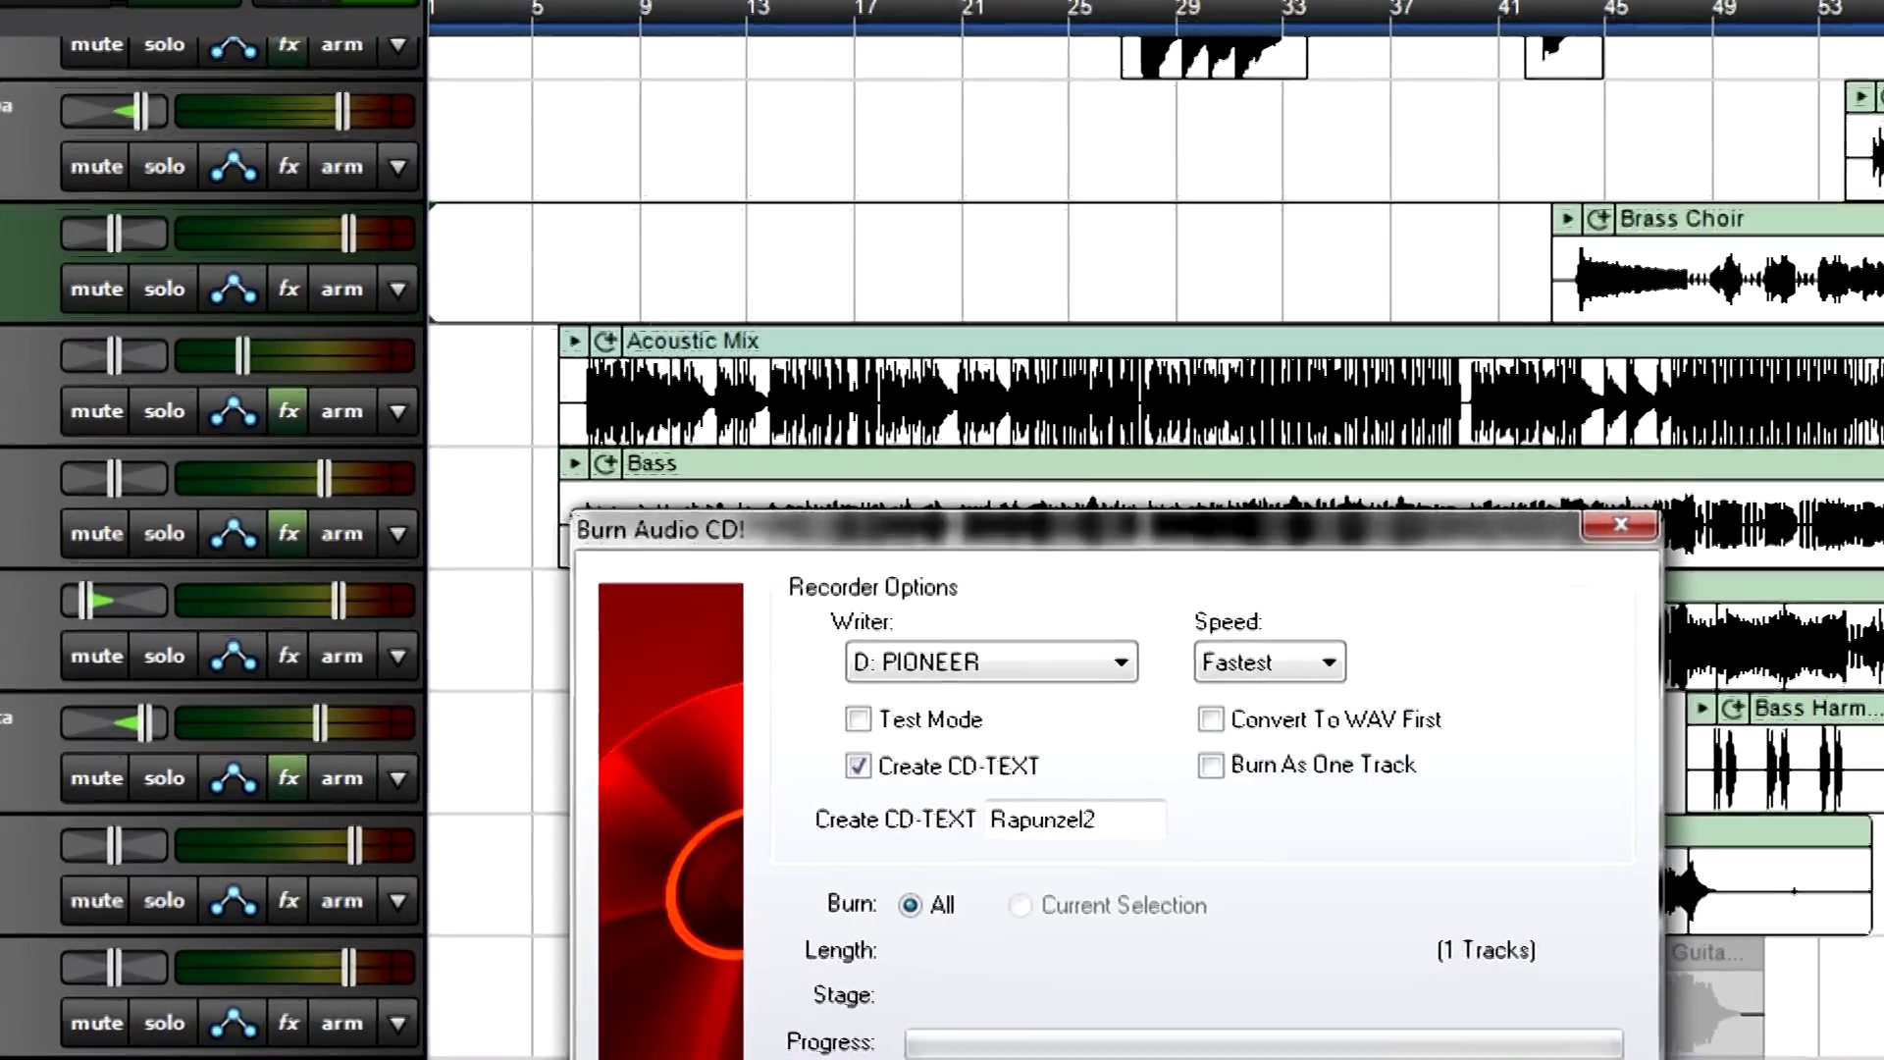